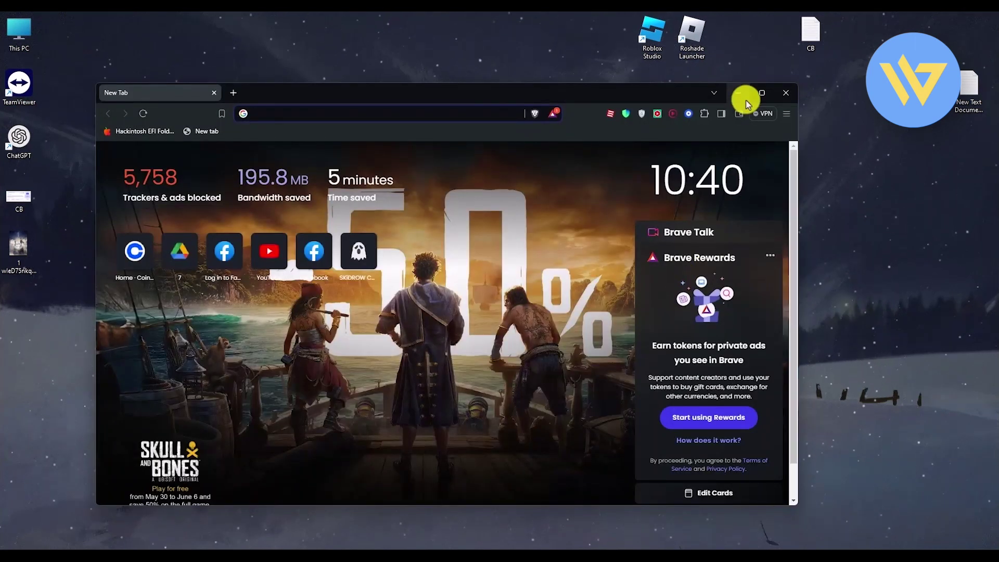
Maximize Brave and open the USDT token in Trust Wallet, showing its 0.7305 balance
{"action": "left_click", "coordinate": [761, 92]}
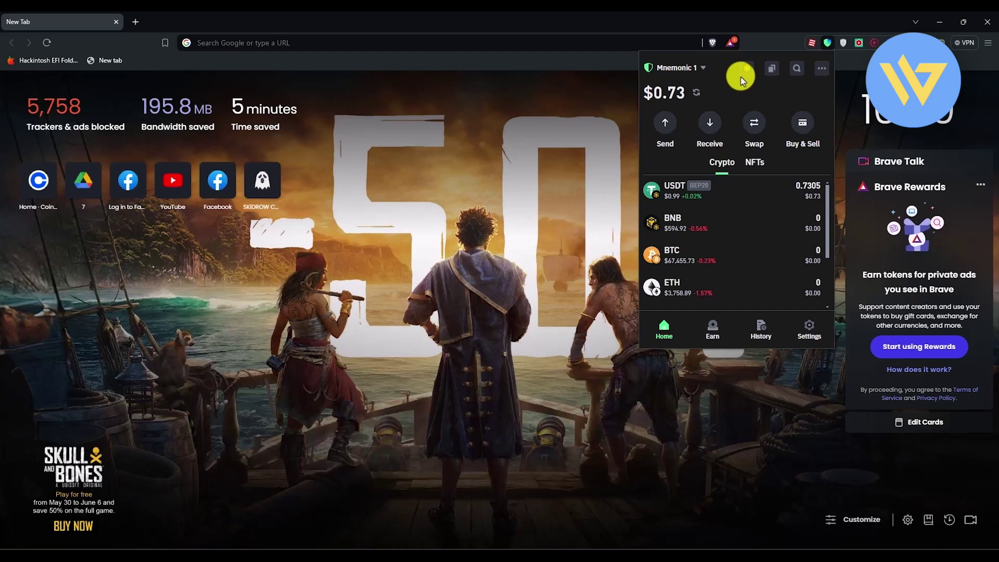
{"action": "scroll", "coordinate": [739, 234], "scroll_direction": "down", "scroll_amount": 2}
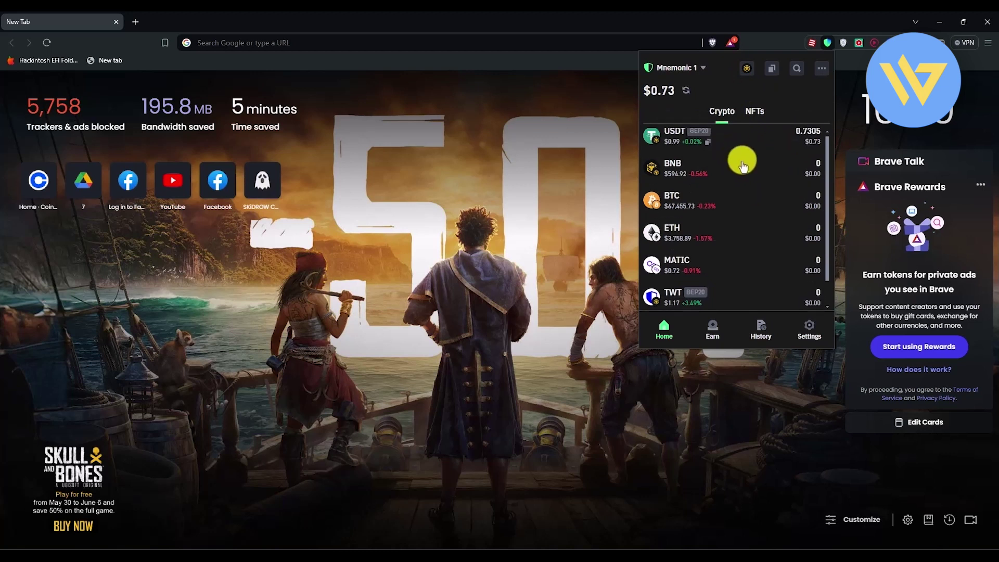
{"action": "left_click", "coordinate": [709, 142]}
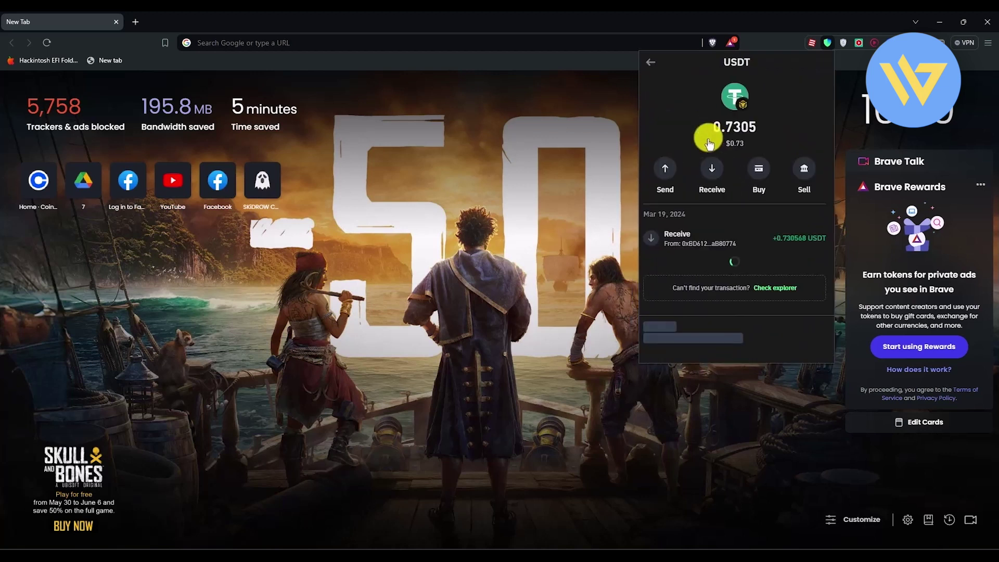
Open the USDT send form, close the wallet popup, and launch a Waterfox window
{"action": "left_click", "coordinate": [665, 165]}
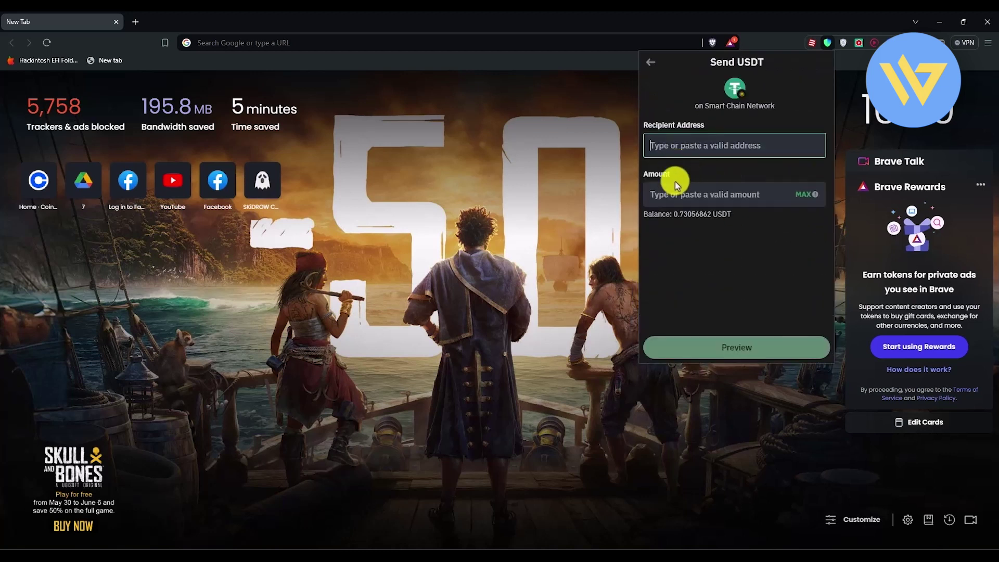
{"action": "left_click", "coordinate": [493, 125]}
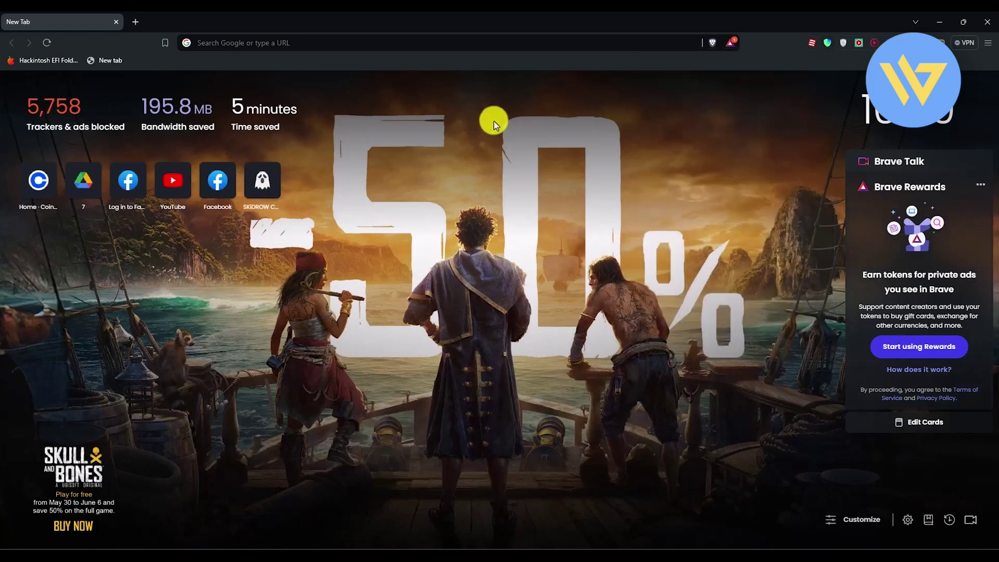
{"action": "key", "text": "super"}
{"action": "left_click", "coordinate": [536, 140]}
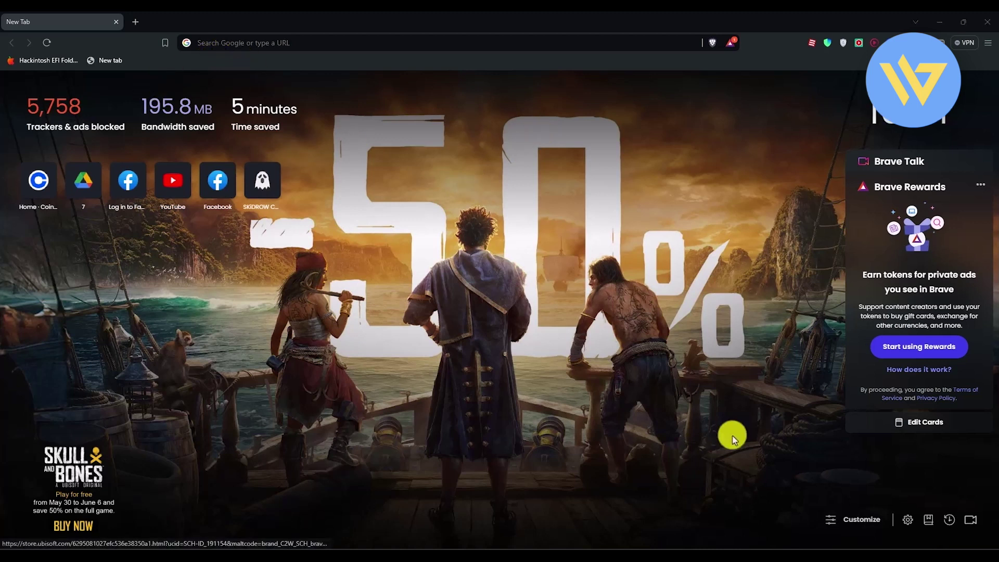
{"action": "left_click", "coordinate": [771, 544]}
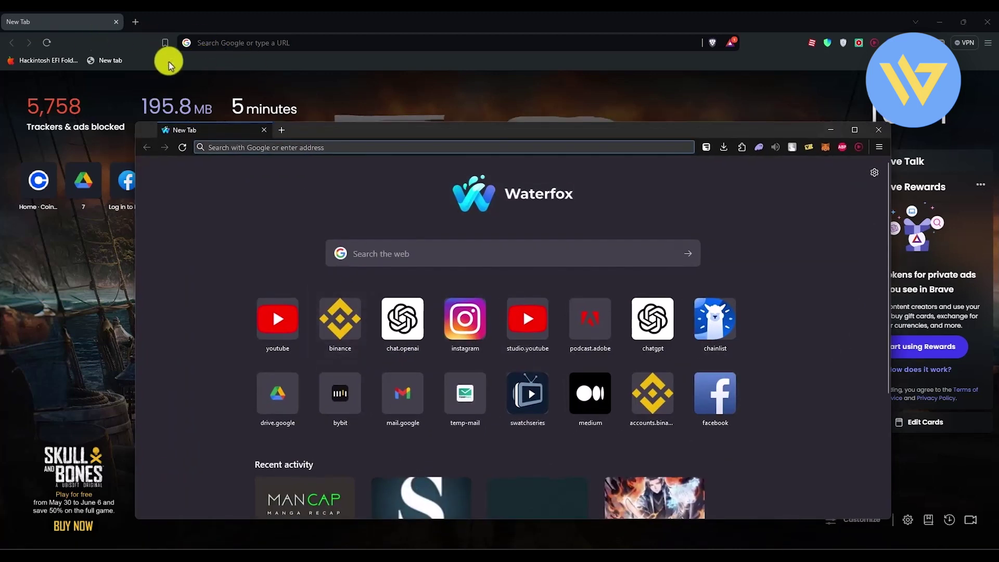
Open the Binance dashboard and go to Assets > Deposit > Deposit Crypto
{"action": "left_click", "coordinate": [340, 325]}
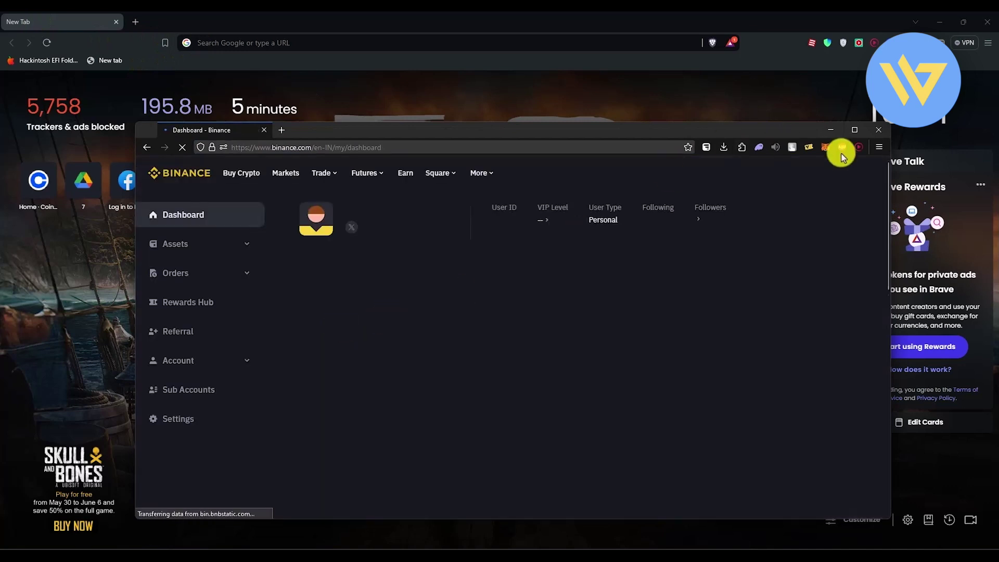
{"action": "mouse_move", "coordinate": [321, 172]}
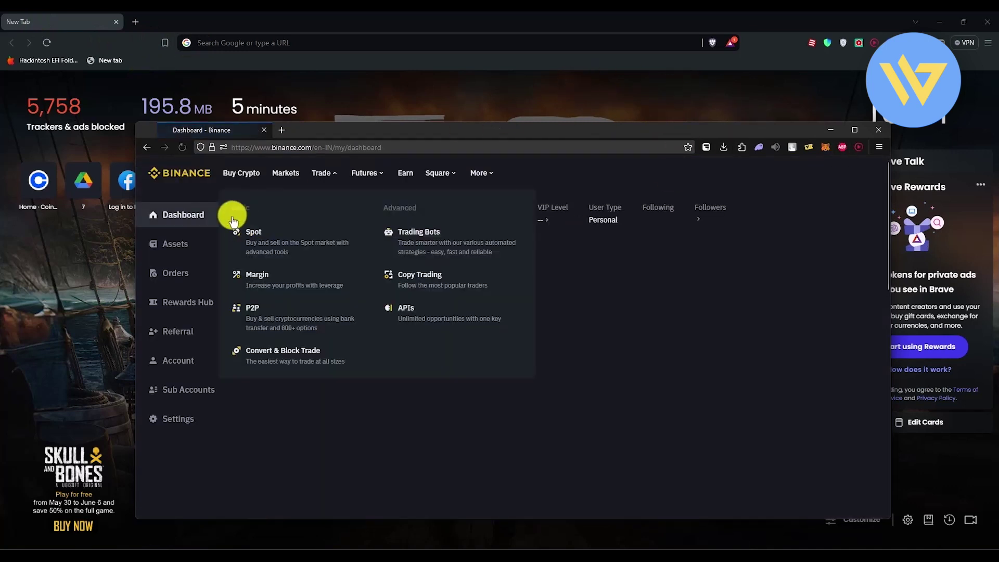
{"action": "left_click", "coordinate": [196, 249]}
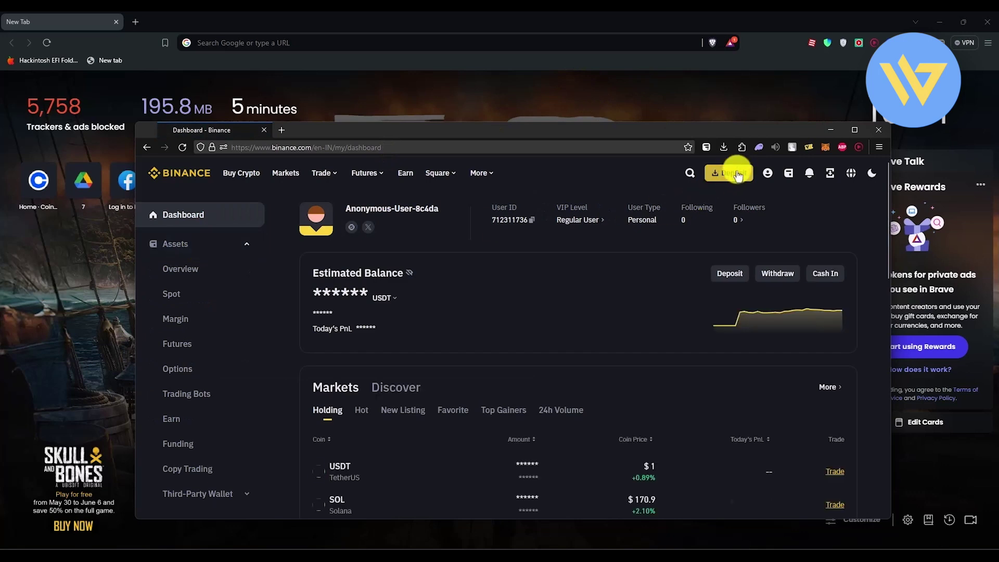
{"action": "left_click", "coordinate": [729, 173]}
{"action": "left_click", "coordinate": [717, 252]}
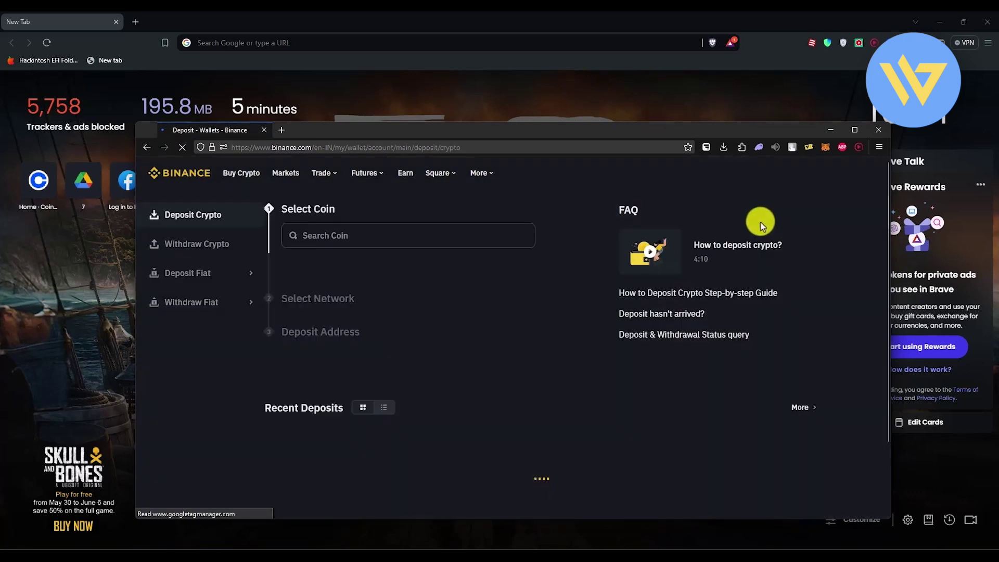
Choose USDT on the TRX (TRC20) network and copy its deposit address
{"action": "left_click", "coordinate": [352, 239]}
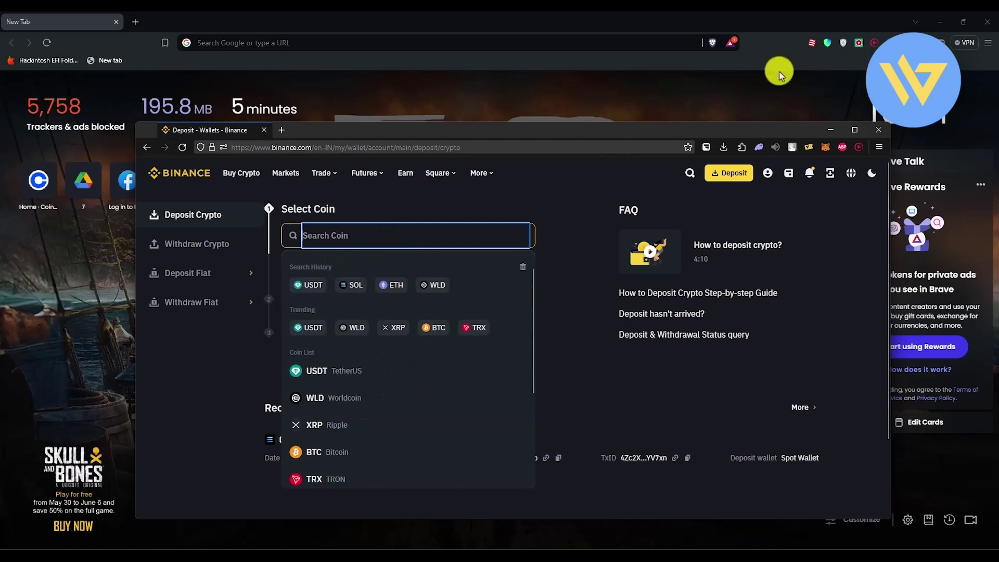
{"action": "left_click", "coordinate": [312, 286]}
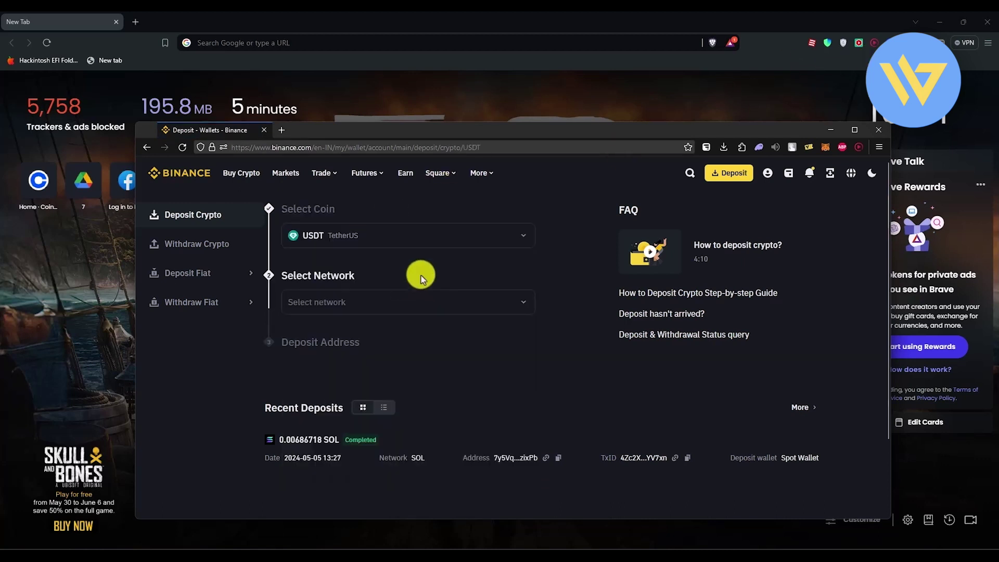
{"action": "left_click", "coordinate": [347, 306]}
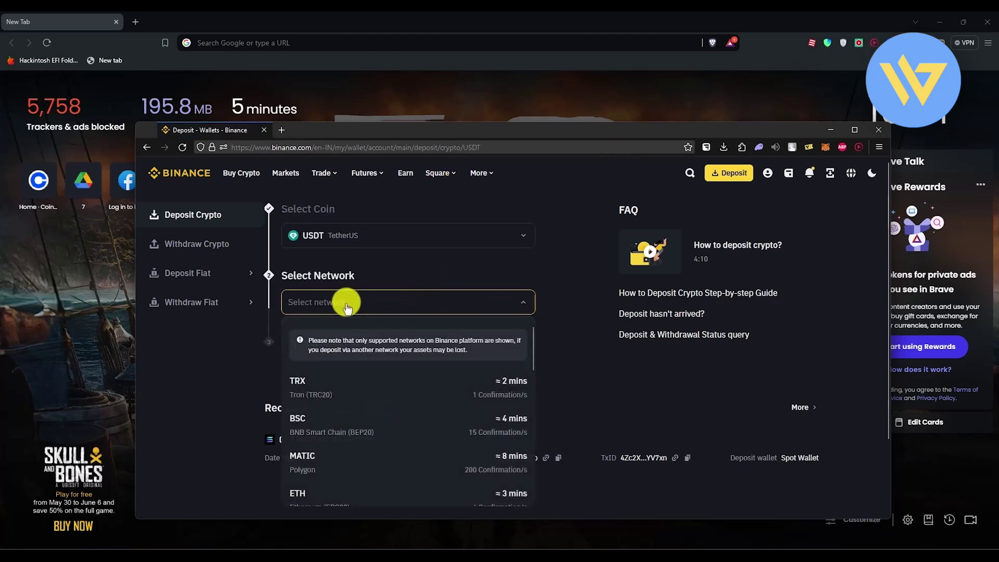
{"action": "left_click", "coordinate": [357, 382]}
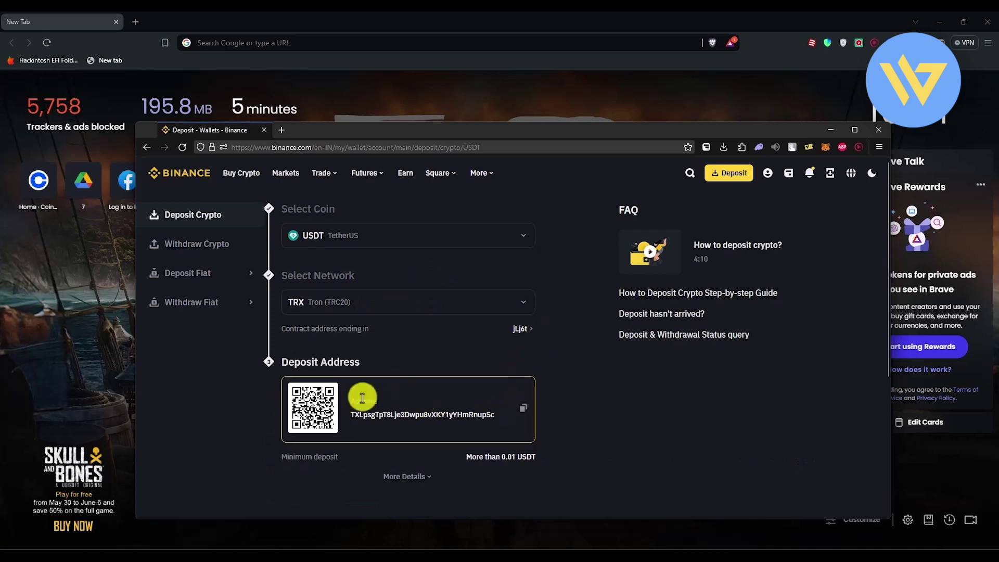
{"action": "left_click_drag", "start_coordinate": [348, 414], "coordinate": [512, 413]}
{"action": "left_click", "coordinate": [523, 408]}
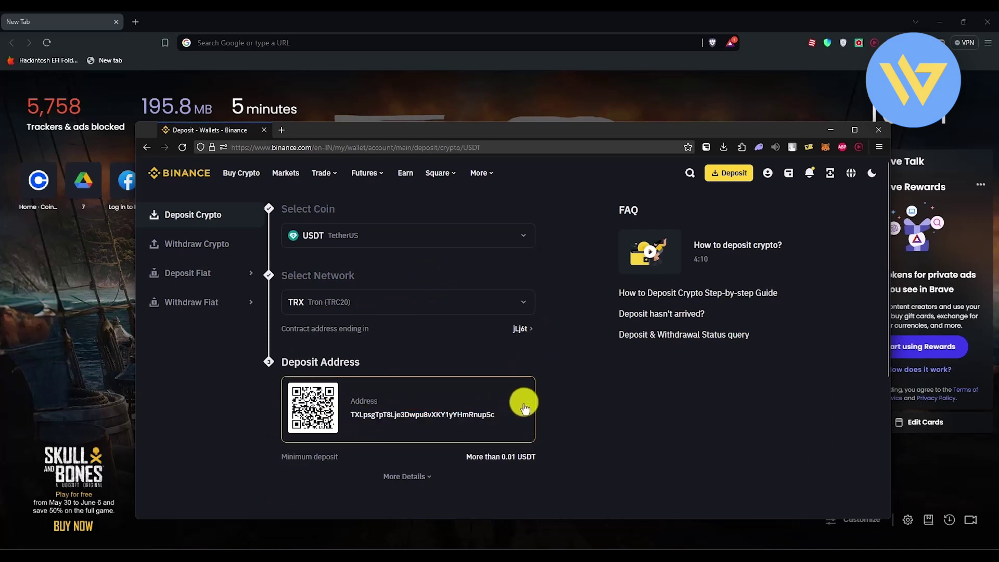
{"action": "left_click", "coordinate": [827, 47]}
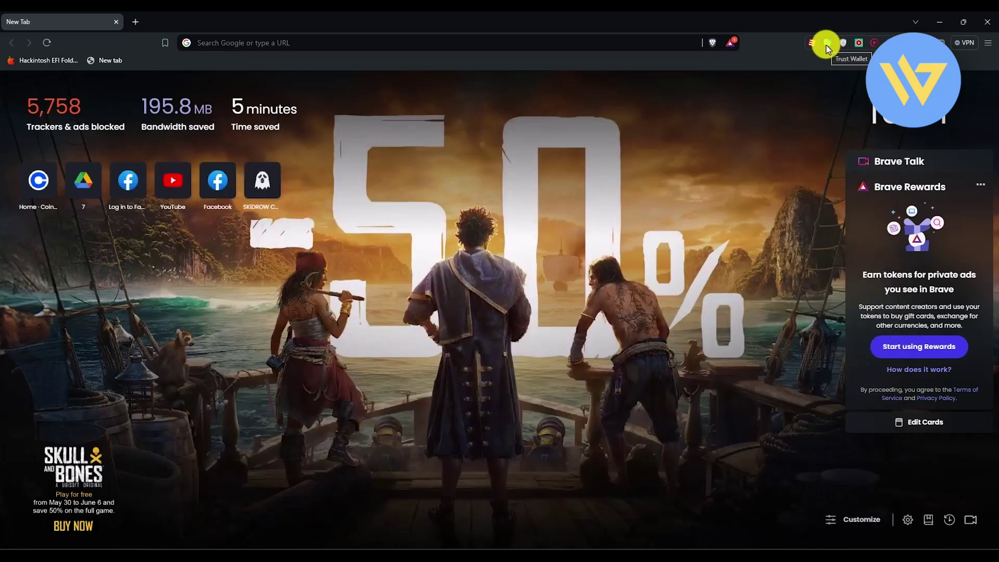
Start a Trust Wallet USDT send with the copied address as recipient, noting Smart Chain Network
{"action": "scroll", "coordinate": [758, 108], "scroll_direction": "down", "scroll_amount": 2}
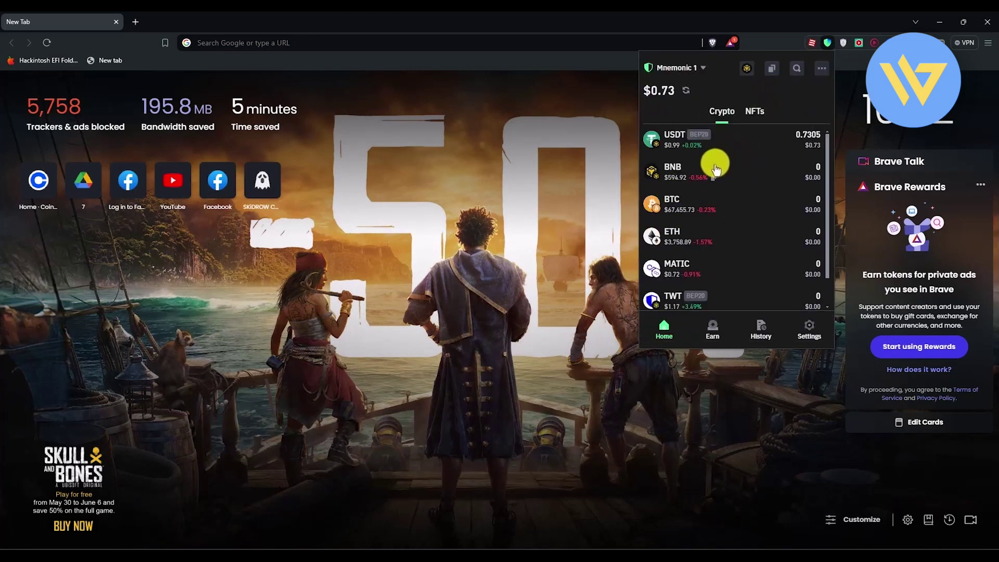
{"action": "left_click", "coordinate": [728, 141]}
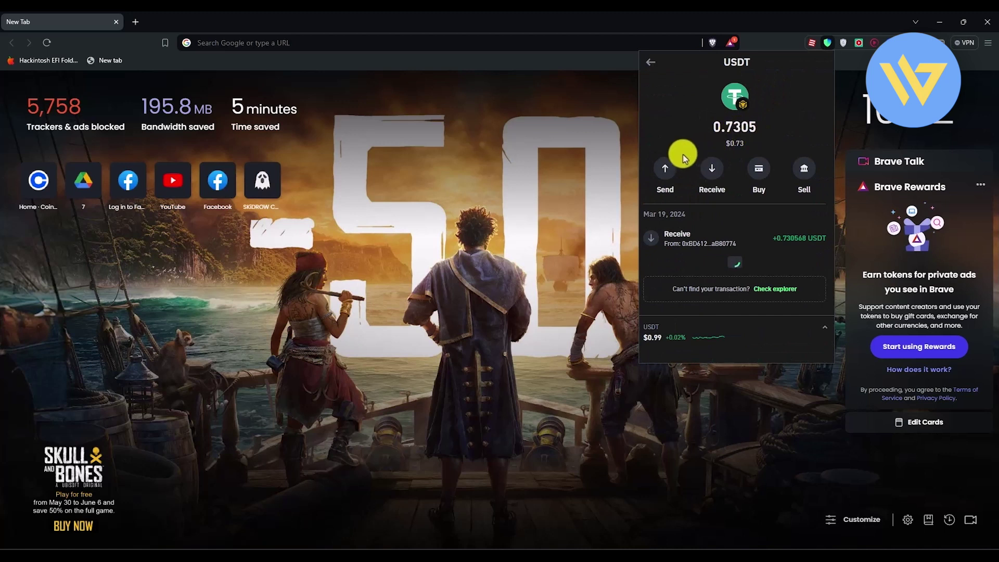
{"action": "left_click", "coordinate": [666, 167]}
{"action": "key", "text": "ctrl+v"}
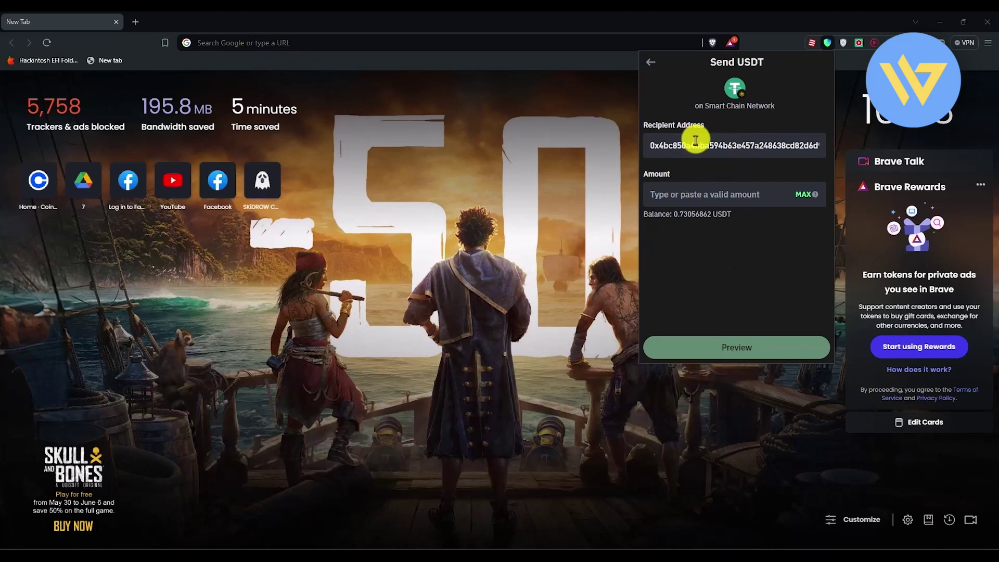
{"action": "left_click_drag", "start_coordinate": [705, 104], "coordinate": [732, 128]}
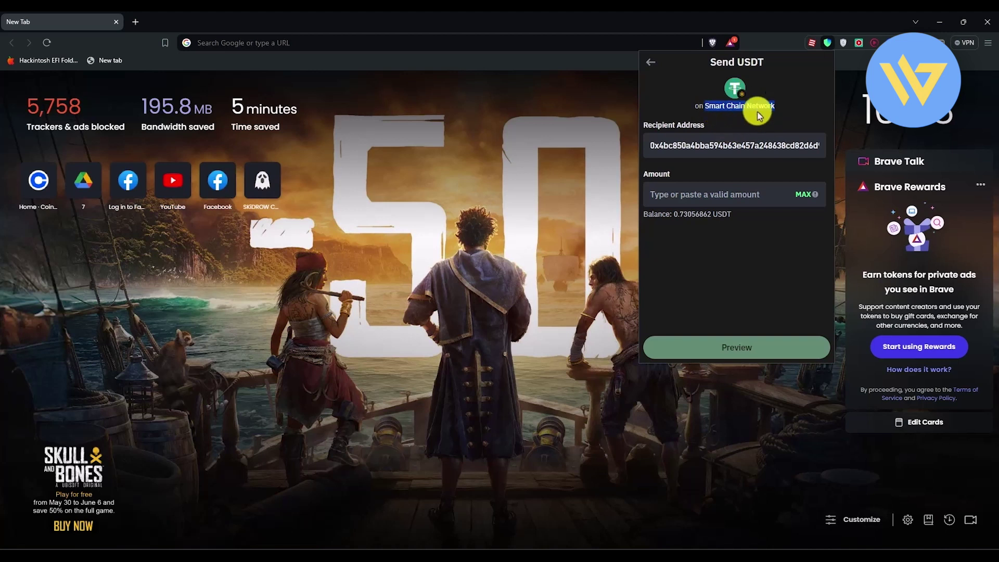
{"action": "key", "text": "alt+Tab"}
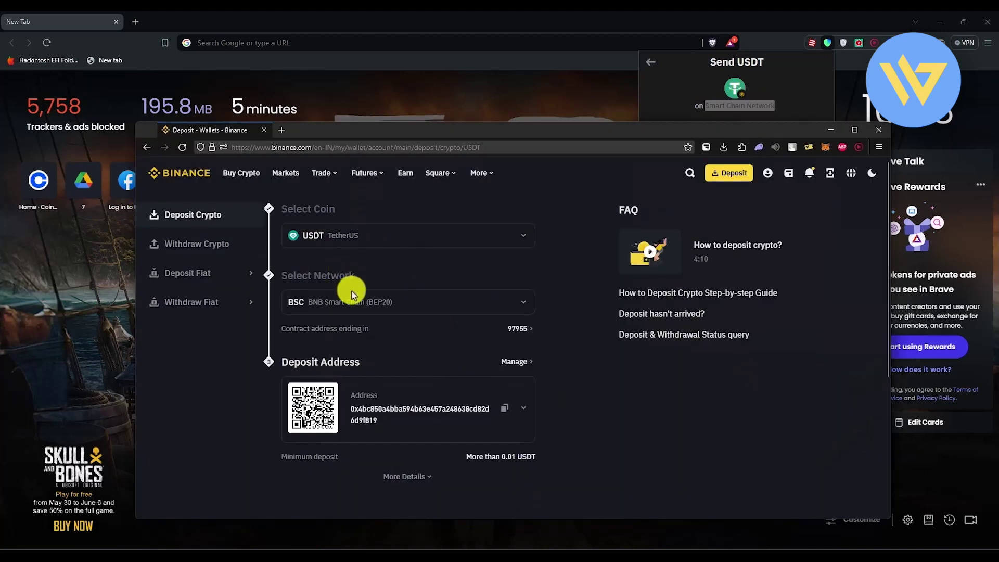
Switch the deposit network to BSC (BEP20), copy that address, and paste it as the wallet recipient
{"action": "left_click", "coordinate": [341, 304]}
{"action": "scroll", "coordinate": [325, 395], "scroll_direction": "up", "scroll_amount": 10}
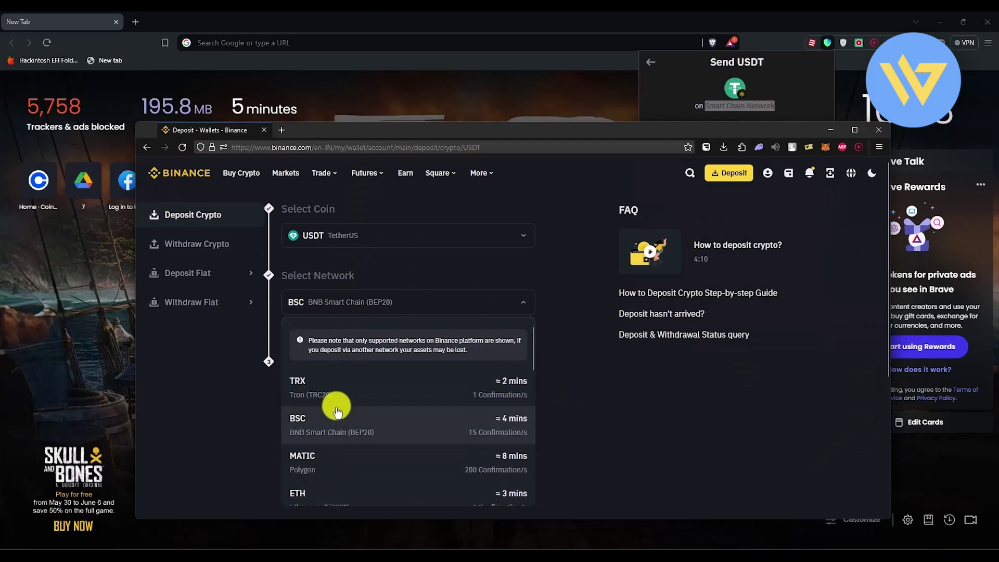
{"action": "left_click", "coordinate": [414, 311]}
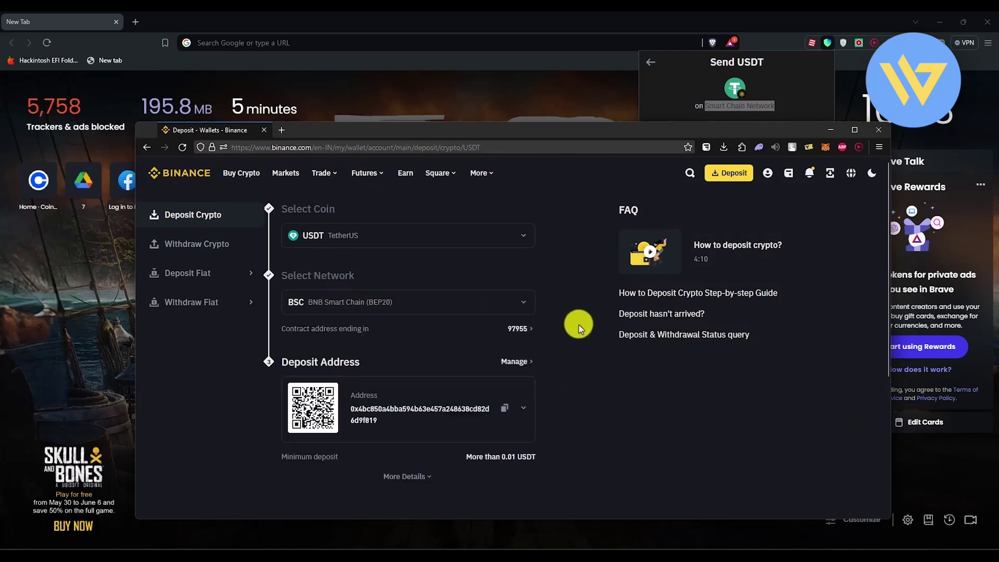
{"action": "left_click", "coordinate": [506, 411]}
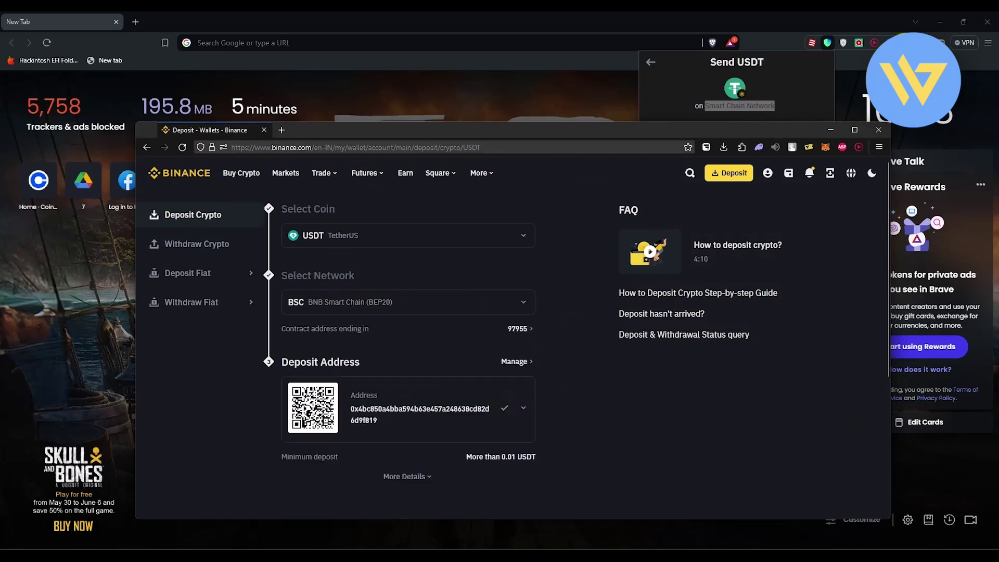
{"action": "left_click", "coordinate": [839, 67]}
{"action": "key", "text": "ctrl+v"}
{"action": "double_click", "coordinate": [724, 154]}
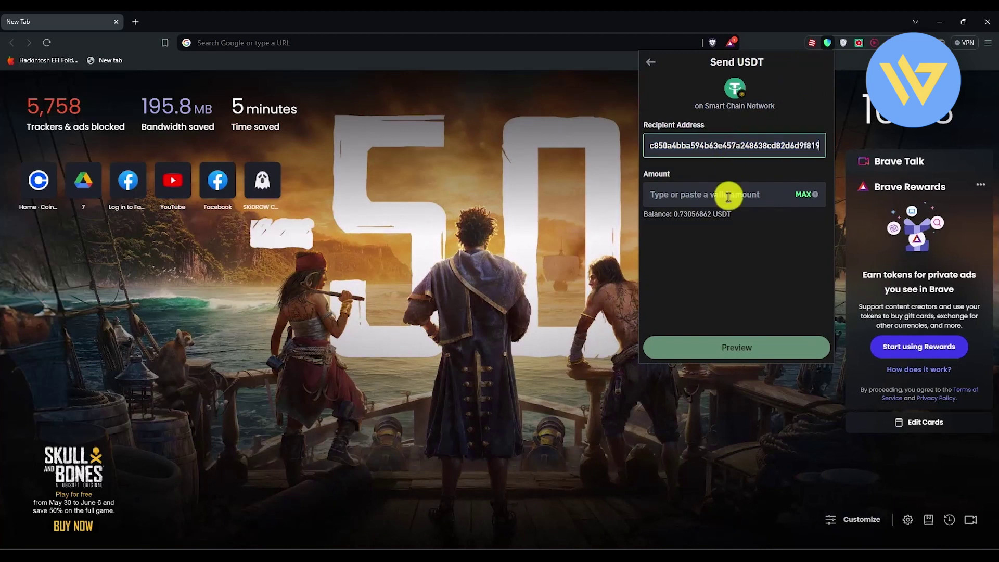
Set the amount to the full 0.73056862 USDT and preview the send, which flags insufficient BNB
{"action": "left_click", "coordinate": [804, 195]}
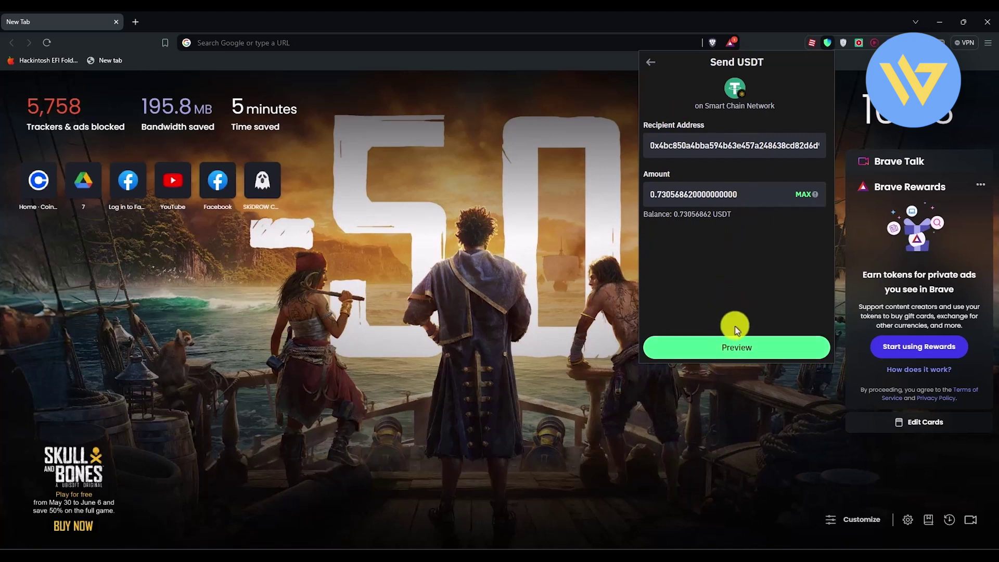
{"action": "left_click", "coordinate": [732, 347]}
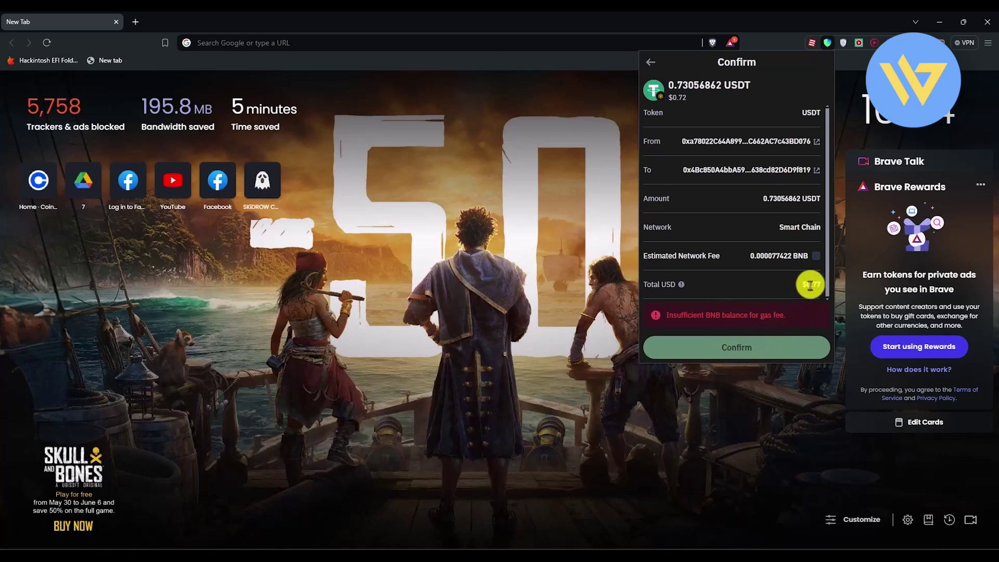
{"action": "left_click_drag", "start_coordinate": [820, 285], "coordinate": [800, 288]}
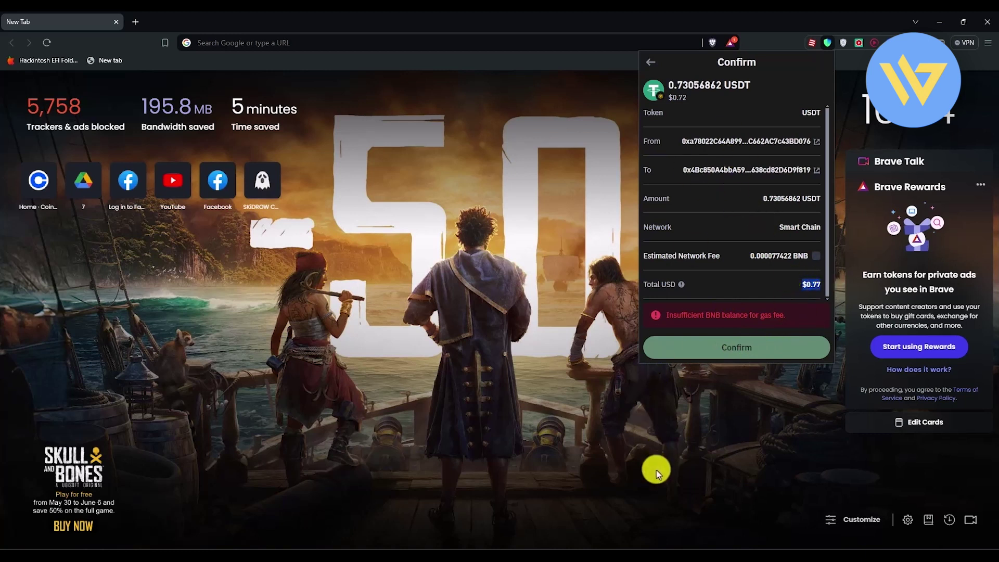
{"action": "left_click", "coordinate": [753, 549]}
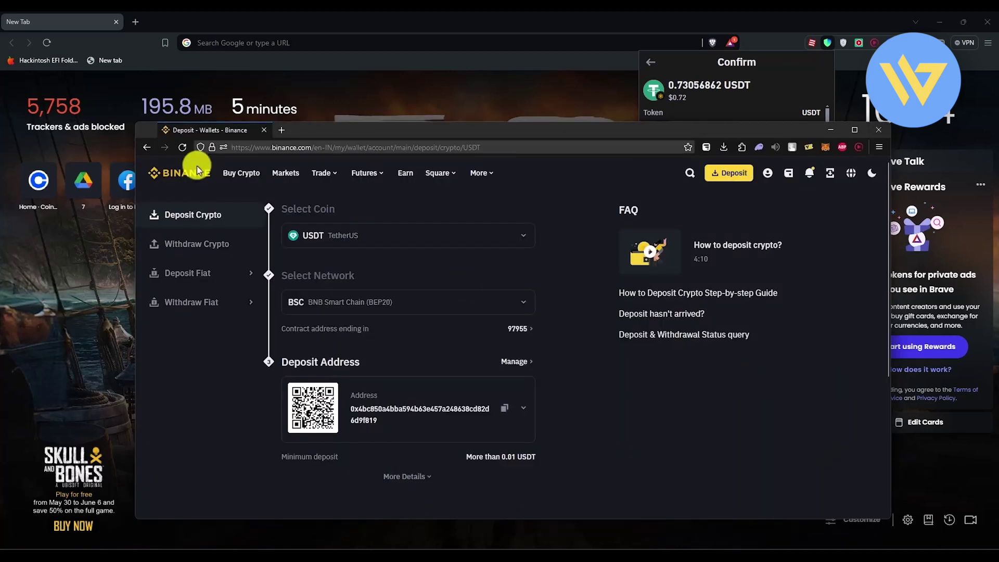
Open Binance's Assets Overview in a maximized window
{"action": "mouse_move", "coordinate": [767, 173]}
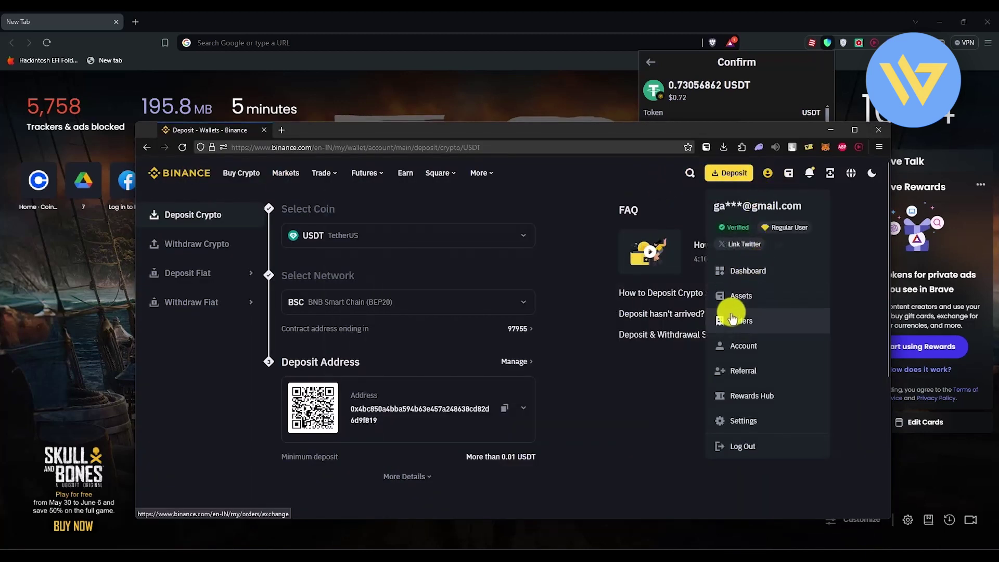
{"action": "left_click", "coordinate": [765, 296]}
{"action": "left_click", "coordinate": [854, 130]}
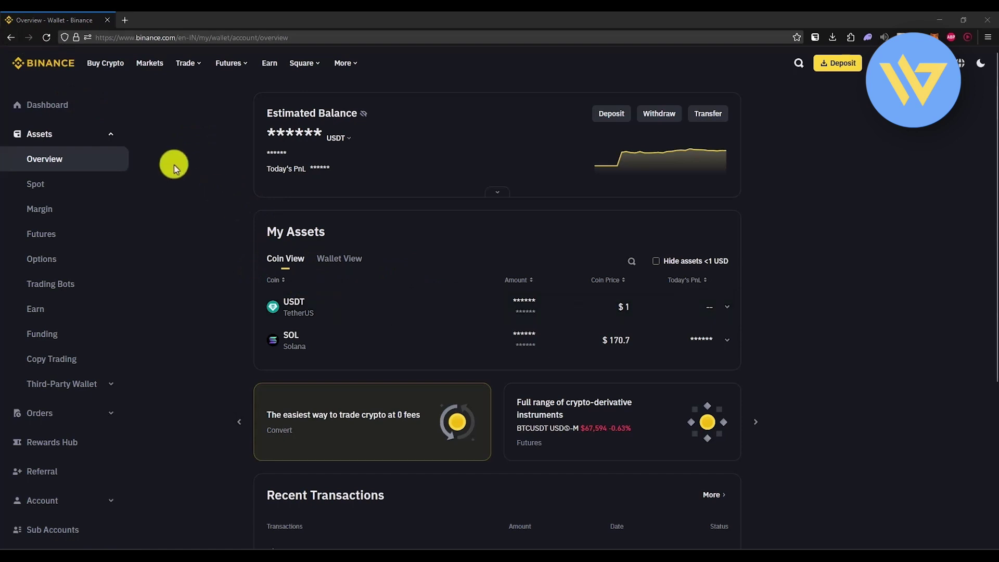
{"action": "left_click", "coordinate": [105, 132]}
{"action": "left_click", "coordinate": [104, 148]}
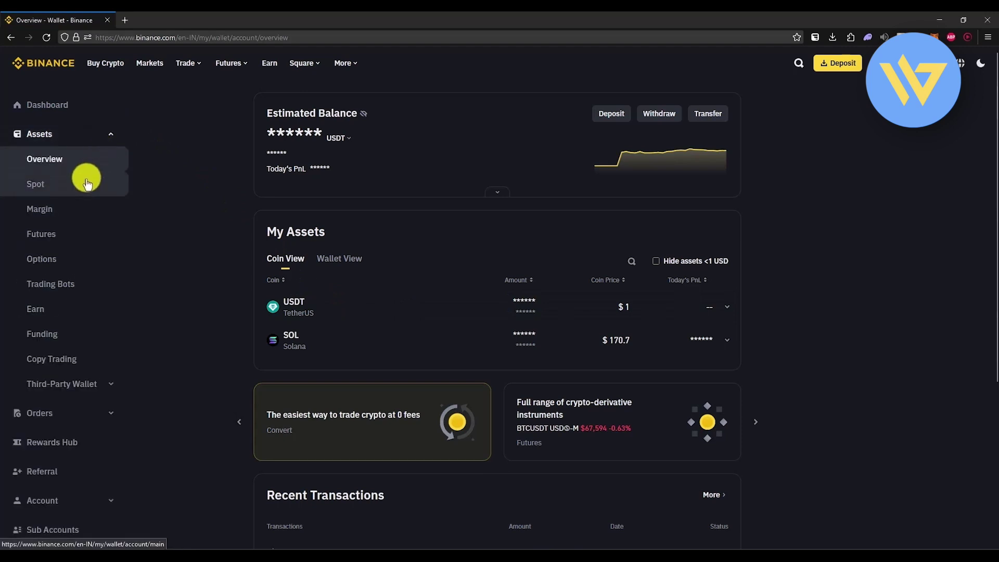
{"action": "left_click", "coordinate": [42, 116]}
{"action": "left_click", "coordinate": [52, 164]}
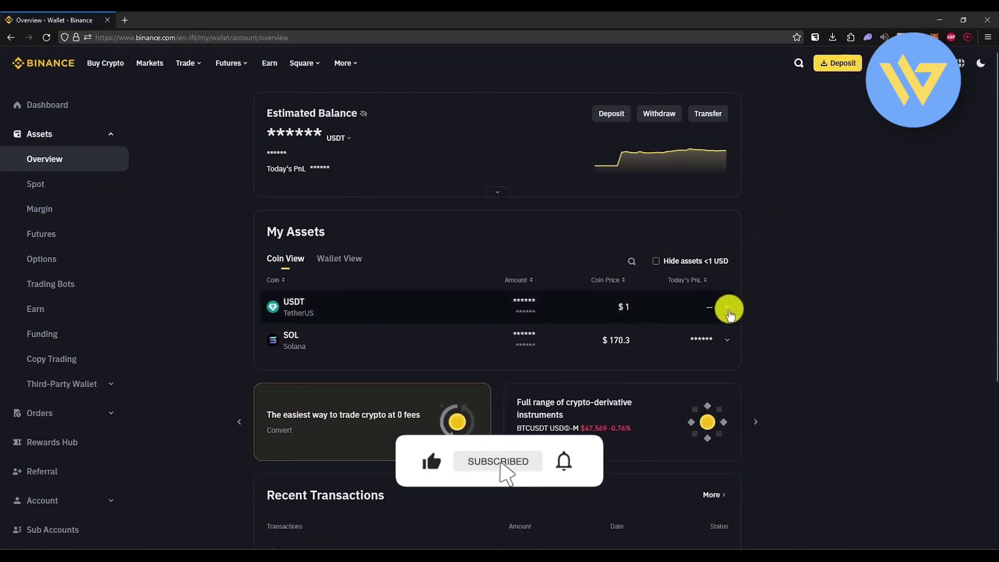
Check which wallets hold the USDT and SOL, then open the Transfer dialog
{"action": "left_click", "coordinate": [729, 308]}
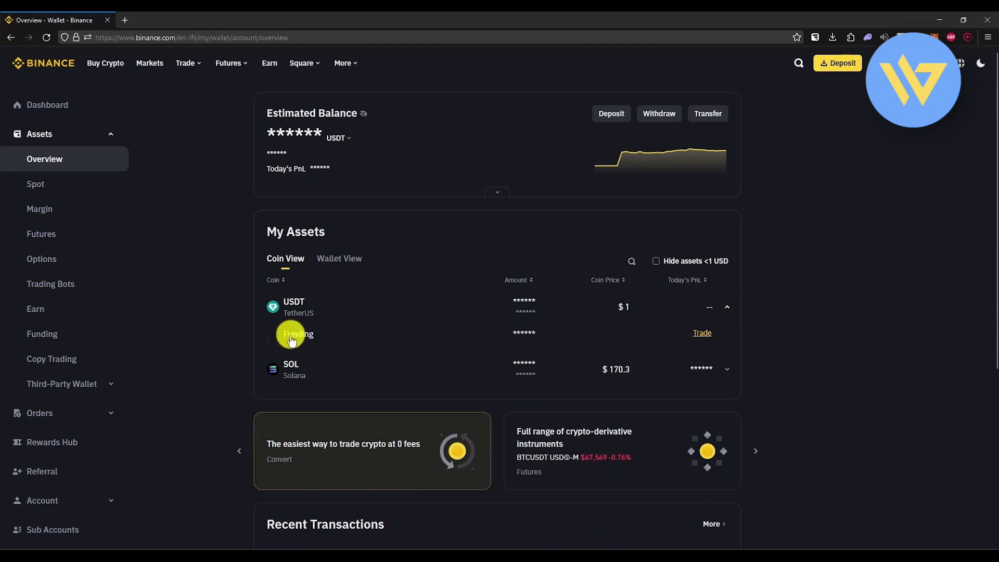
{"action": "left_click", "coordinate": [726, 369]}
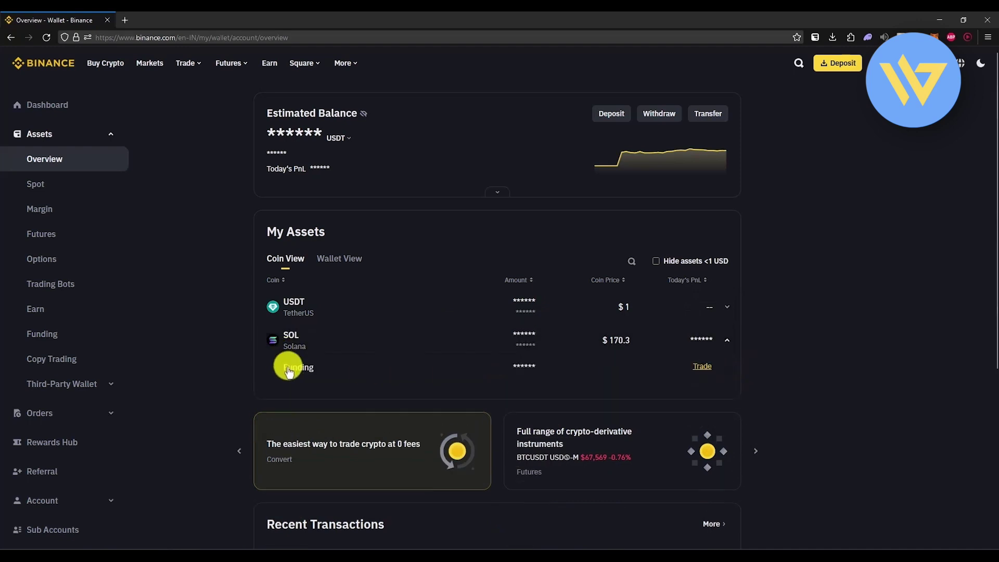
{"action": "left_click", "coordinate": [728, 308]}
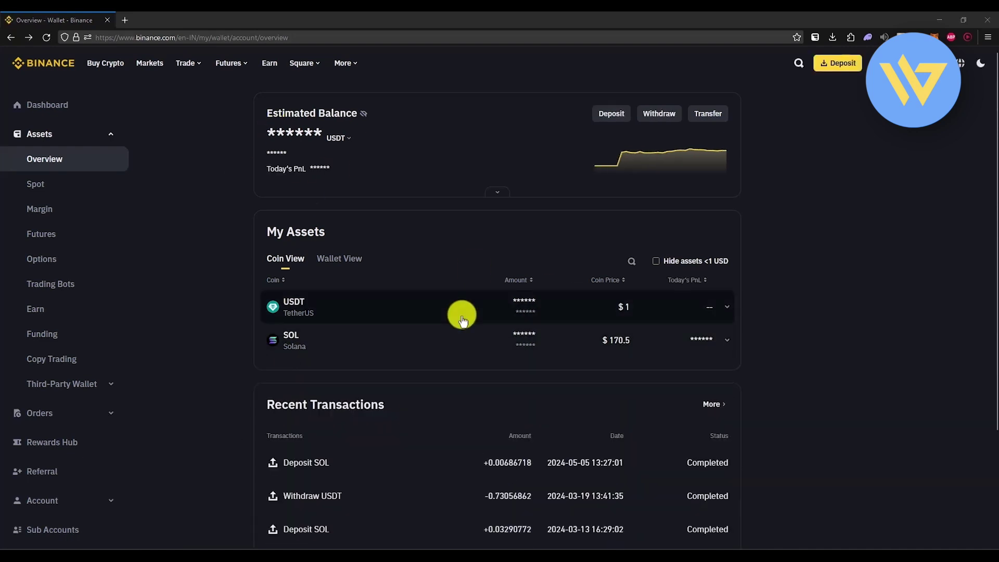
{"action": "left_click", "coordinate": [719, 119]}
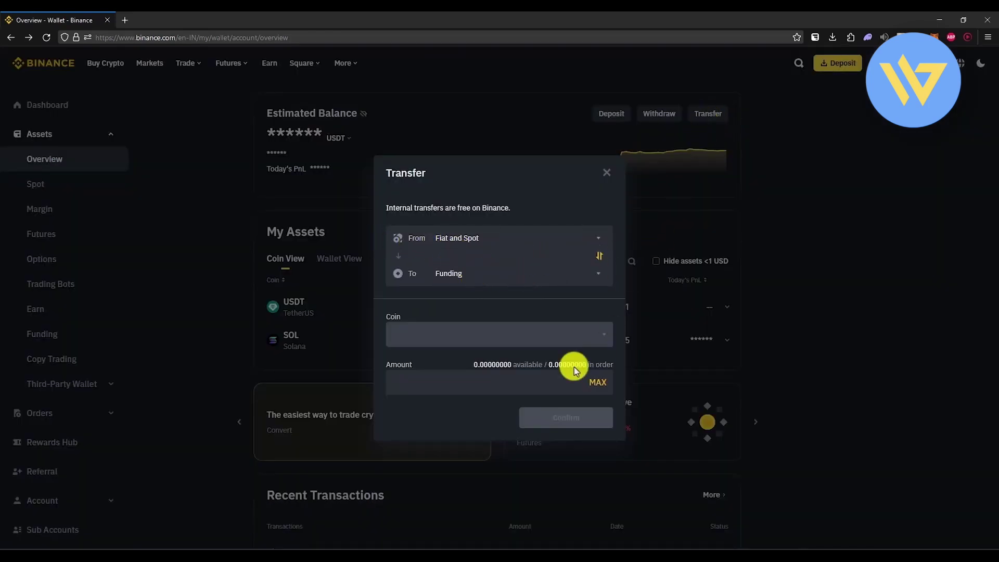
Try MAX in the Transfer dialog (0 available), close it, and confirm USDT is in Funding
{"action": "left_click", "coordinate": [601, 383]}
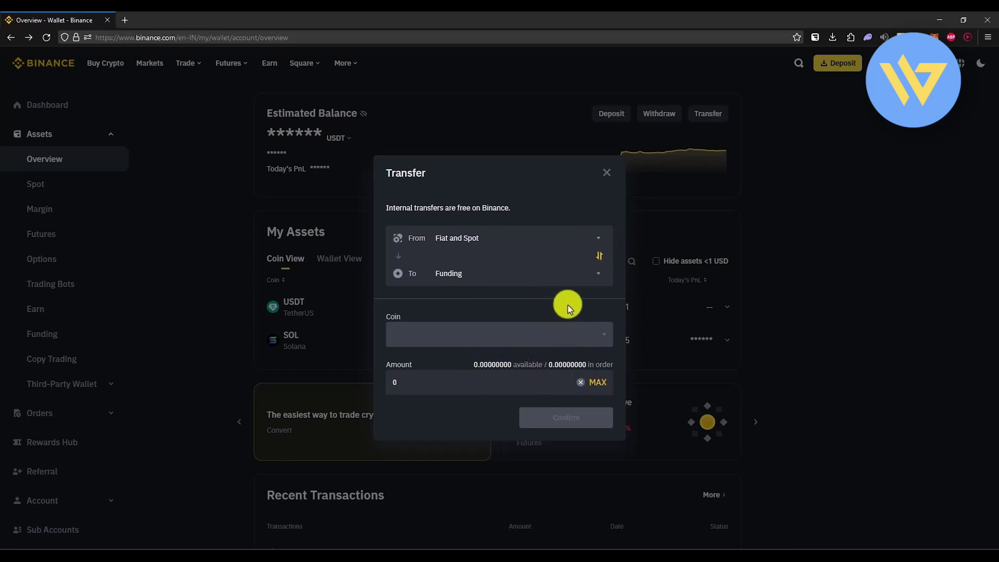
{"action": "left_click", "coordinate": [607, 172]}
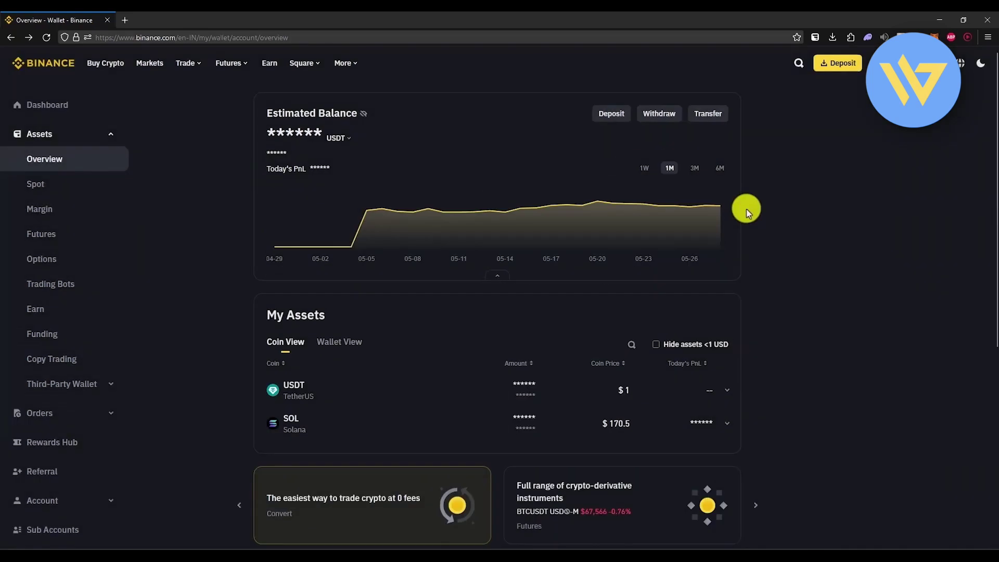
{"action": "left_click", "coordinate": [367, 385]}
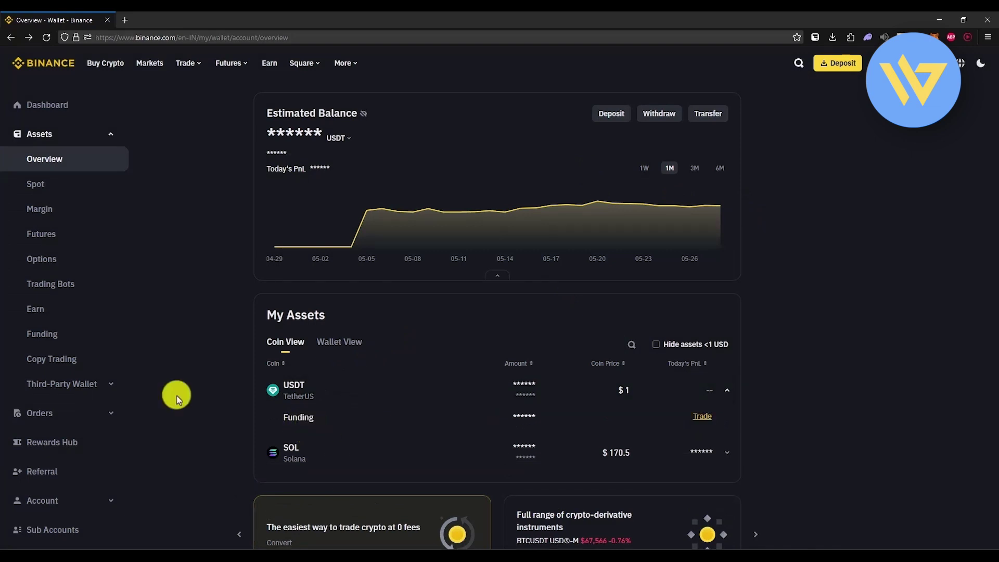
{"action": "mouse_move", "coordinate": [191, 63]}
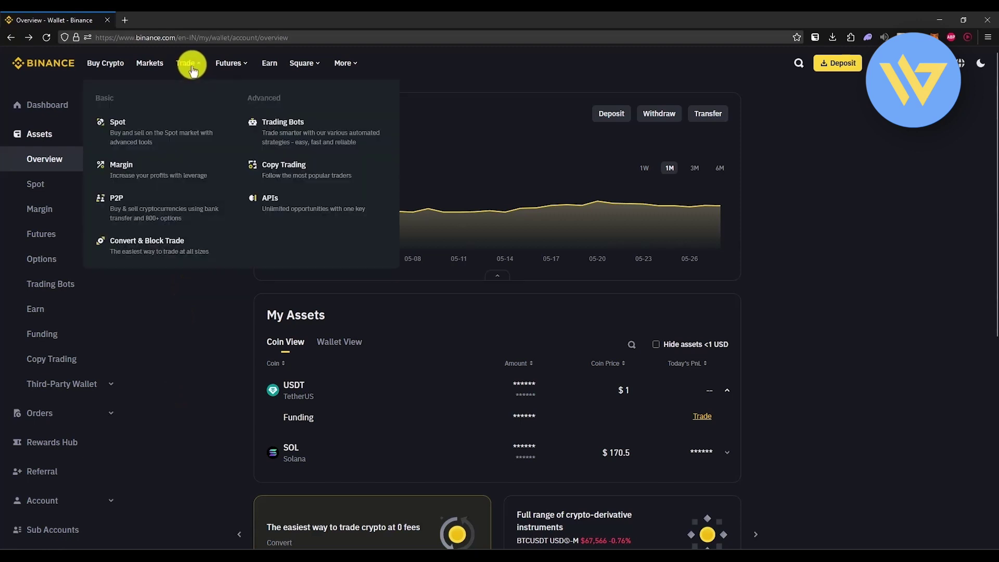
Browse the P2P USDT/INR sell offers, then view the Verified identification page
{"action": "left_click", "coordinate": [147, 204]}
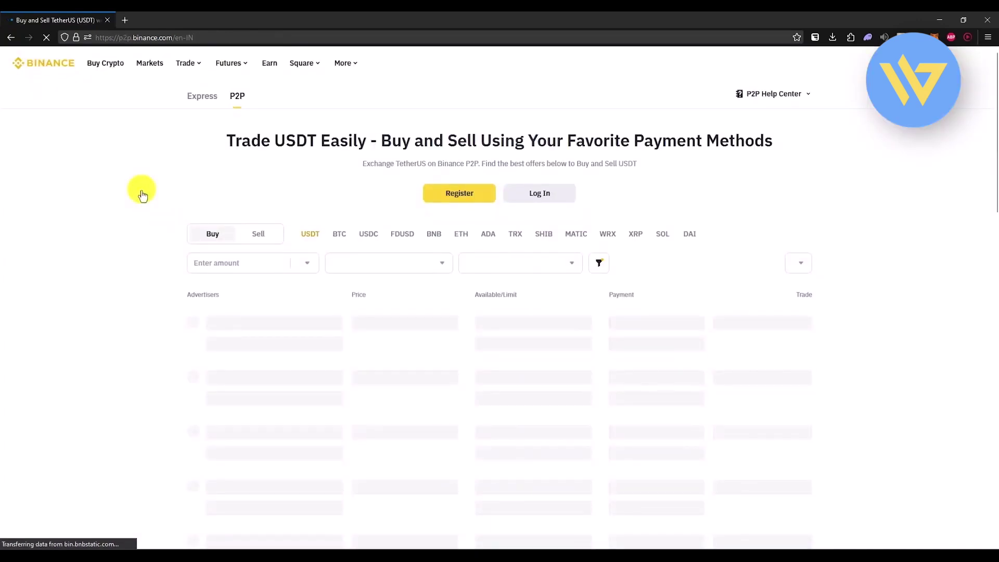
{"action": "left_click", "coordinate": [259, 236]}
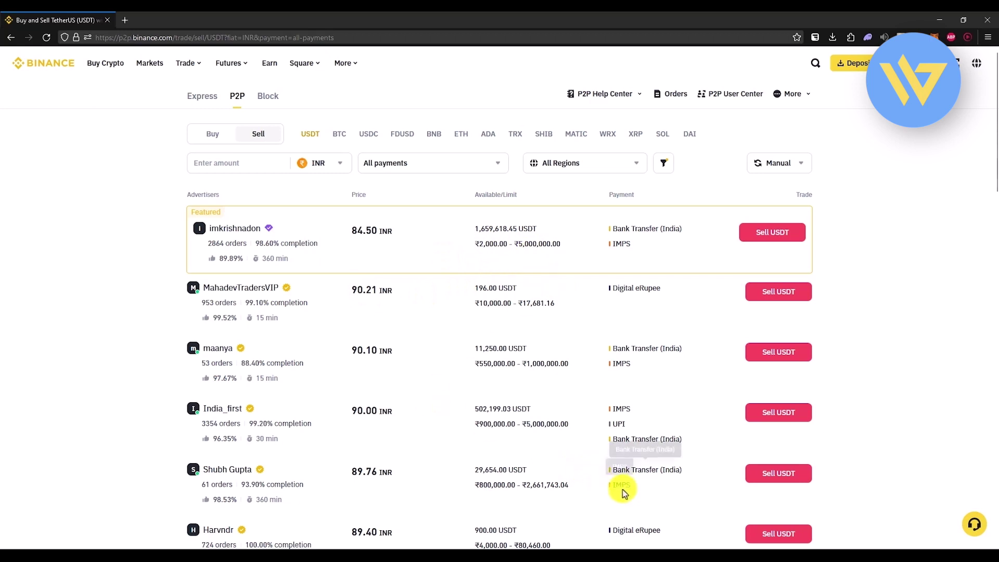
{"action": "scroll", "coordinate": [658, 391], "scroll_direction": "down", "scroll_amount": 1}
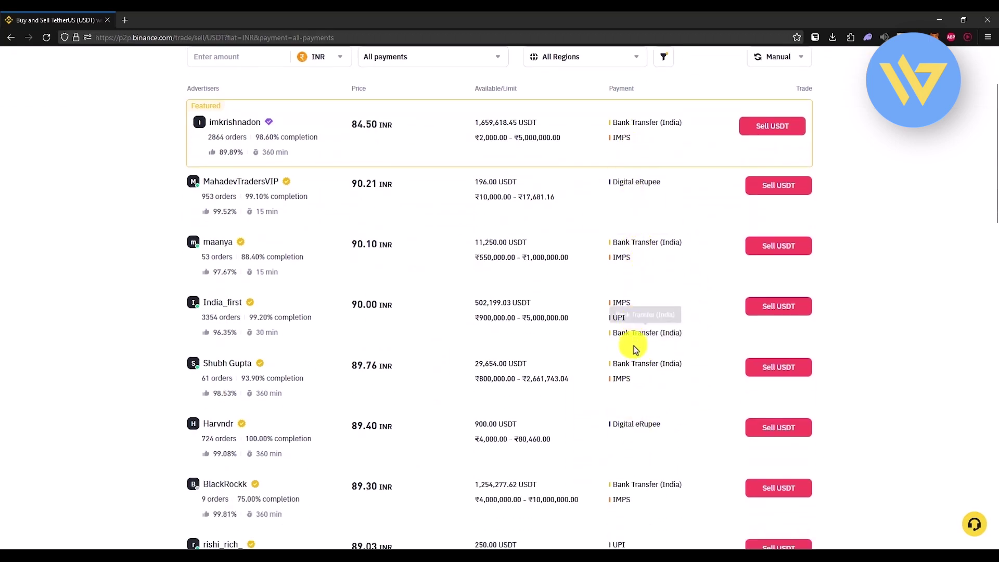
{"action": "scroll", "coordinate": [634, 359], "scroll_direction": "down", "scroll_amount": 3}
{"action": "scroll", "coordinate": [633, 363], "scroll_direction": "up", "scroll_amount": 5}
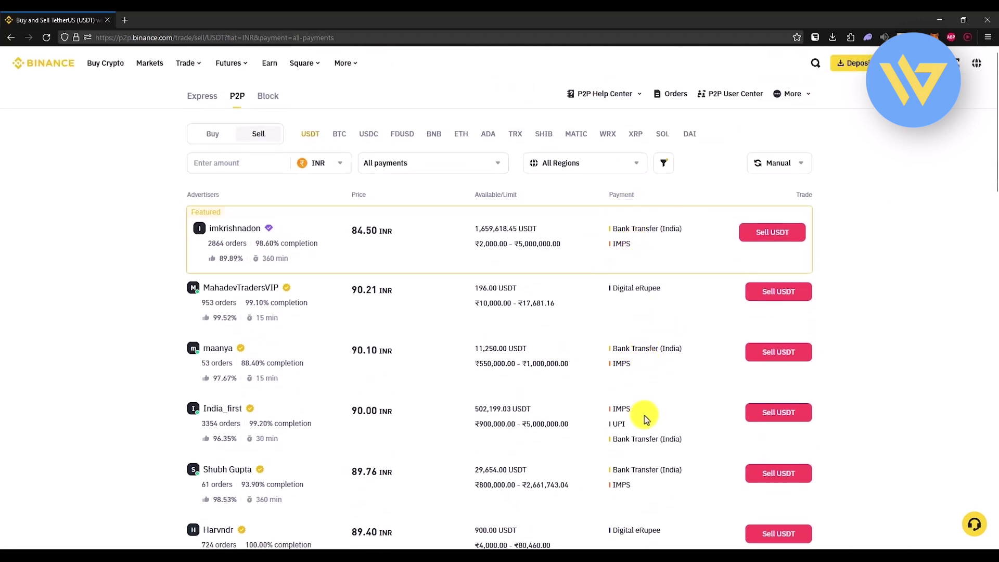
{"action": "mouse_move", "coordinate": [956, 62]}
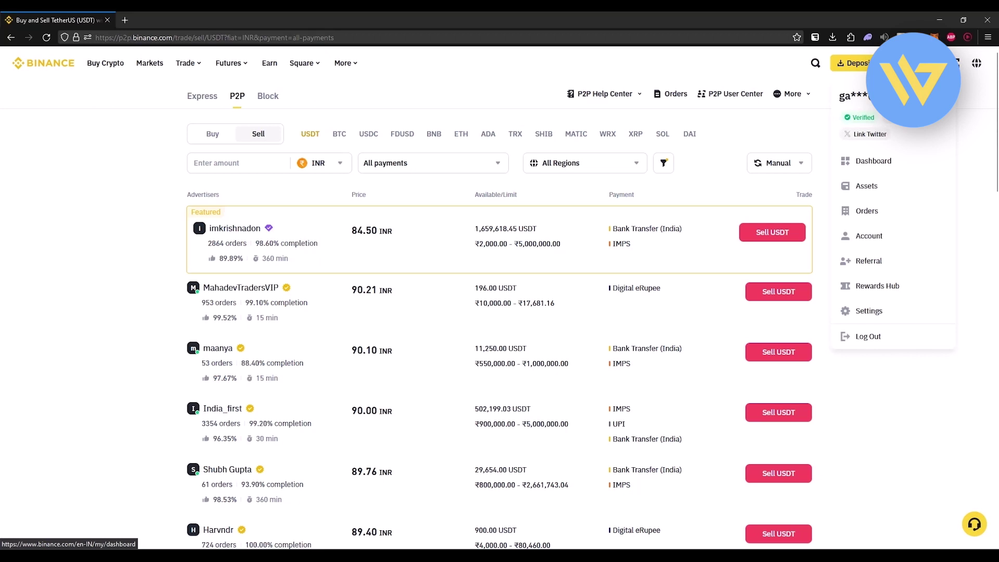
{"action": "left_click", "coordinate": [868, 235]}
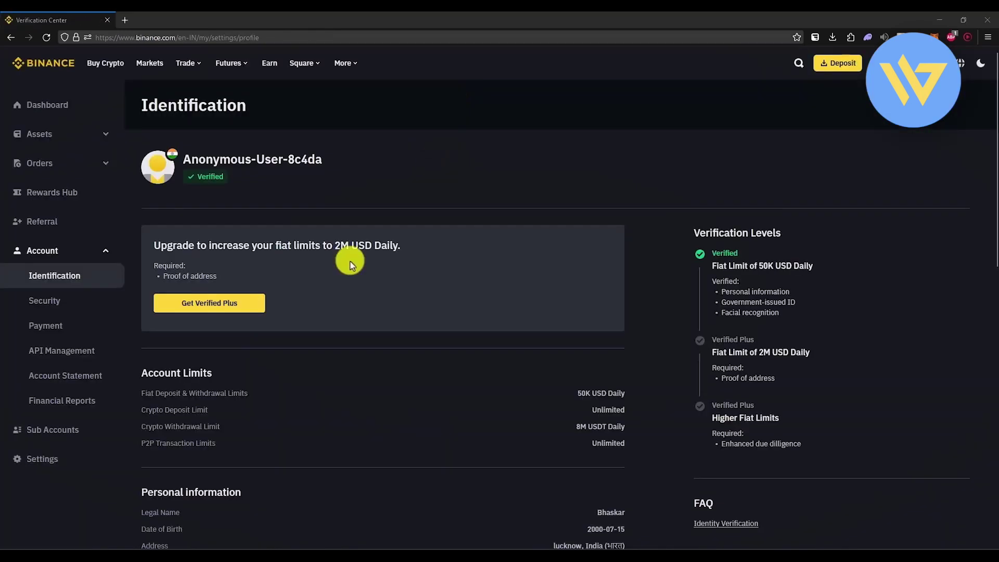
Open the Payment page, look through the Add payment method list, and close it without adding
{"action": "left_click", "coordinate": [70, 328]}
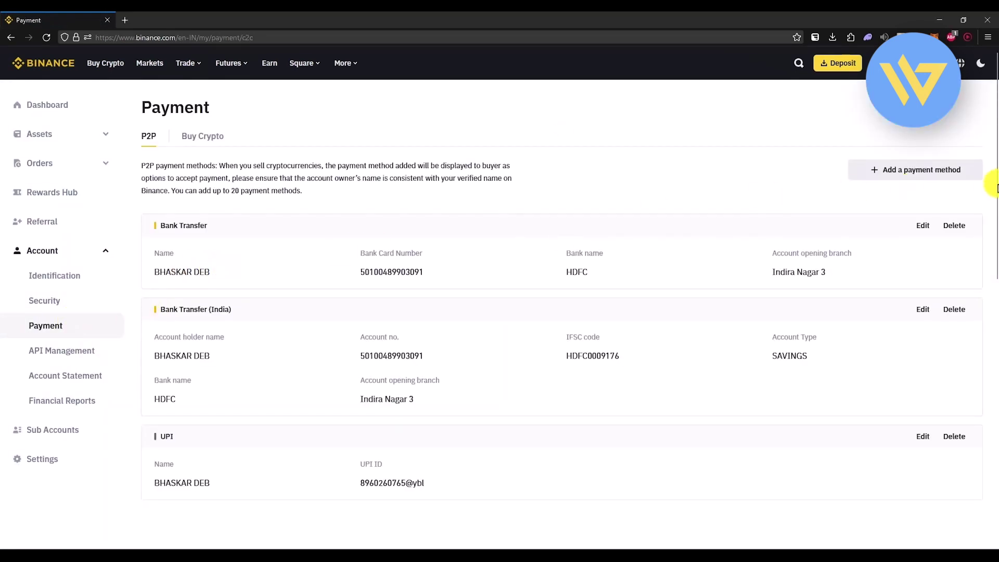
{"action": "left_click", "coordinate": [923, 173]}
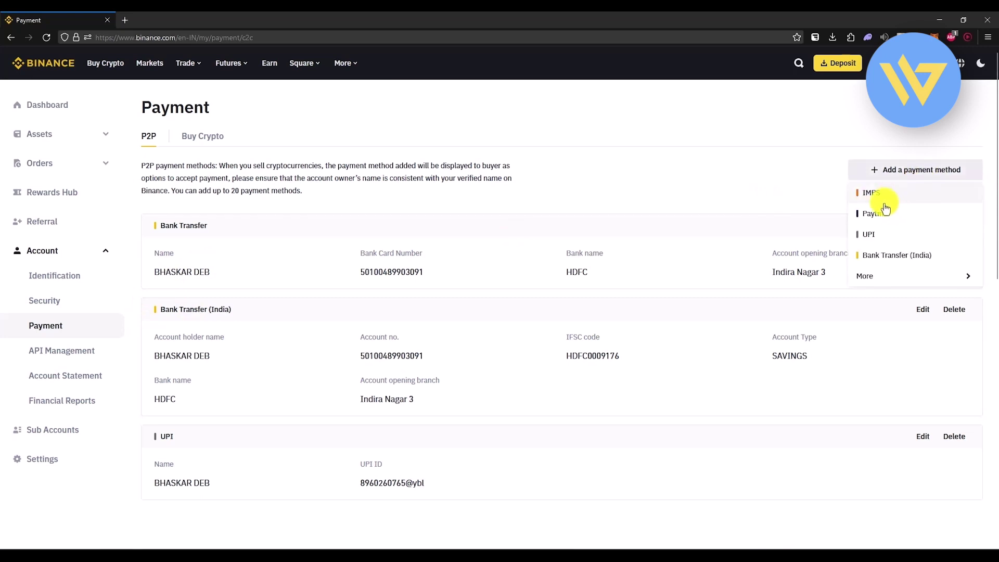
{"action": "left_click", "coordinate": [884, 277]}
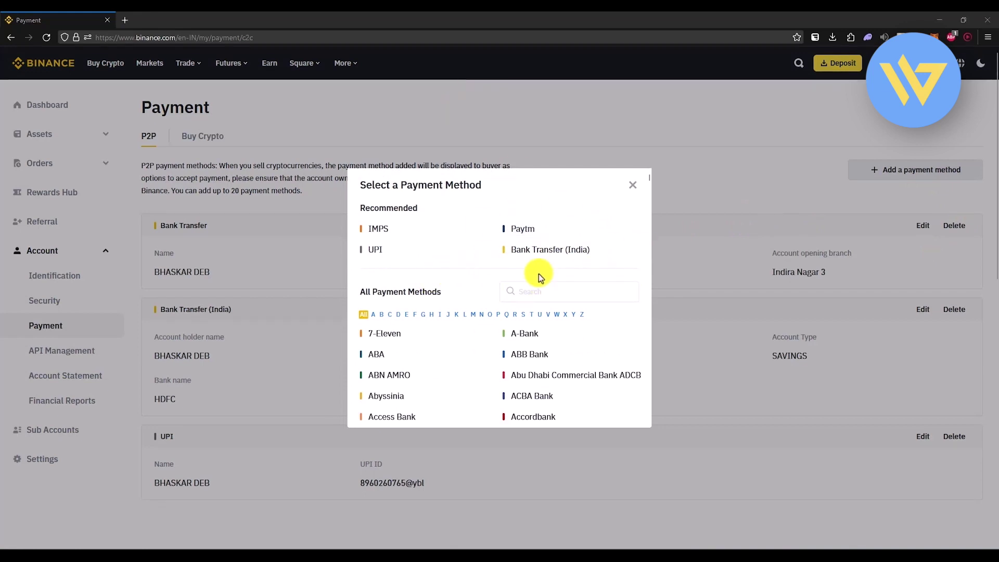
{"action": "left_click", "coordinate": [633, 185]}
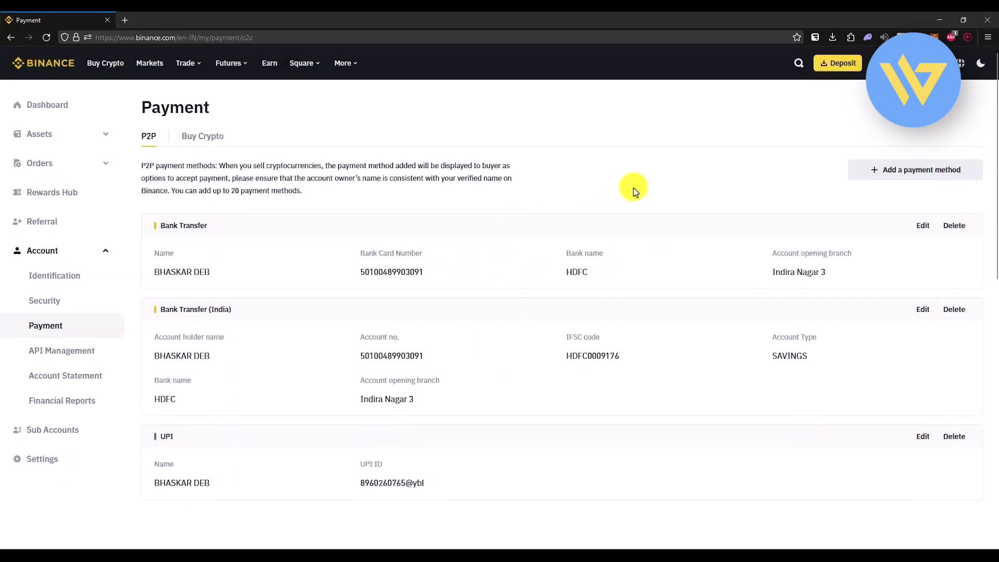
{"action": "mouse_move", "coordinate": [188, 63]}
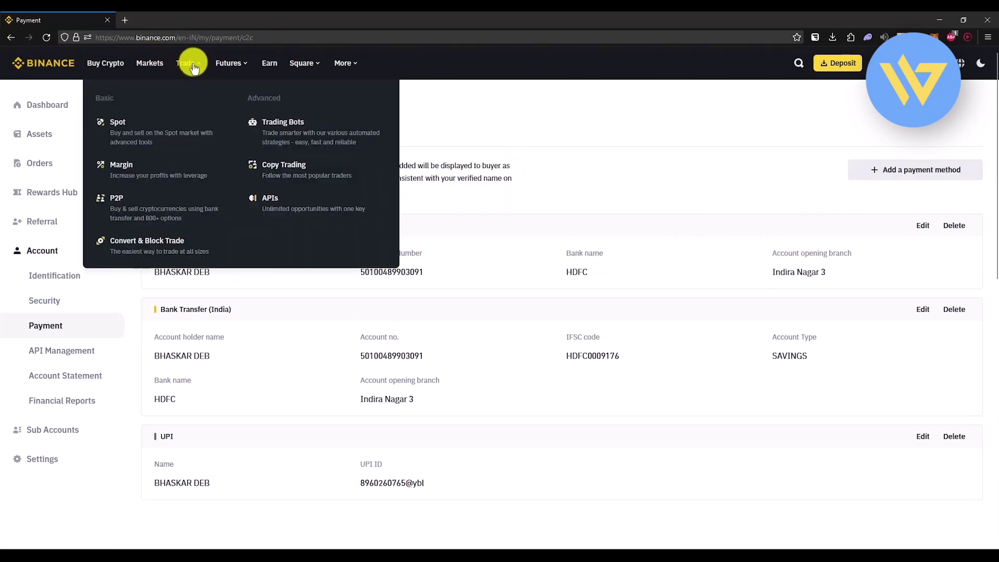
On Binance P2P, sell the full 3.62 USDT on the featured 84.50 INR offer for 305.89 INR
{"action": "left_click", "coordinate": [159, 196]}
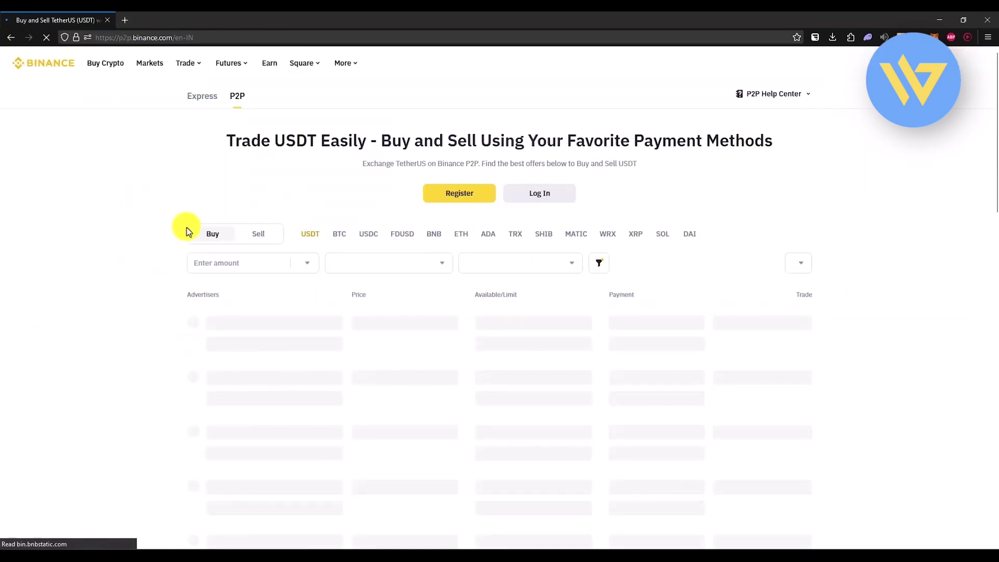
{"action": "left_click", "coordinate": [260, 235]}
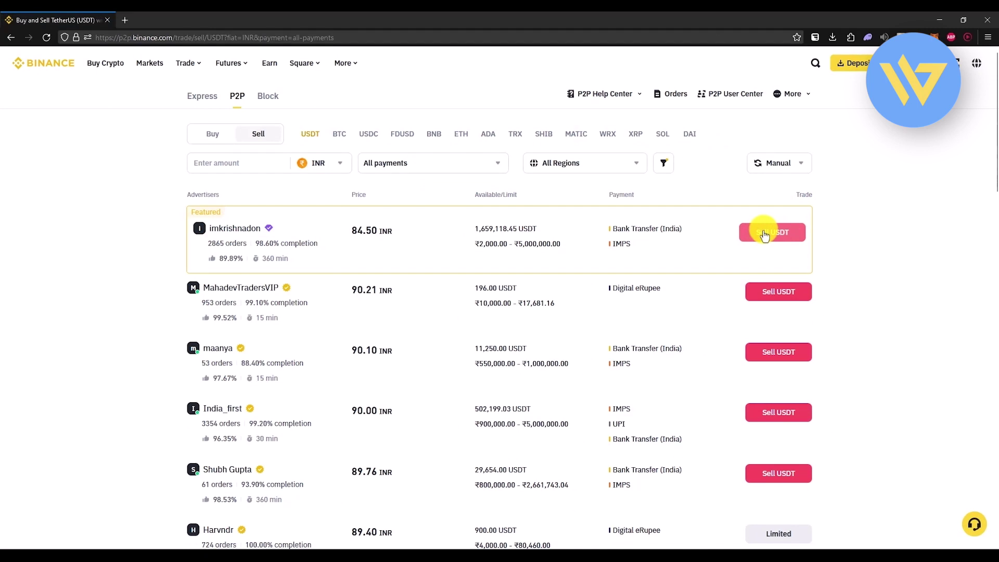
{"action": "left_click", "coordinate": [763, 235]}
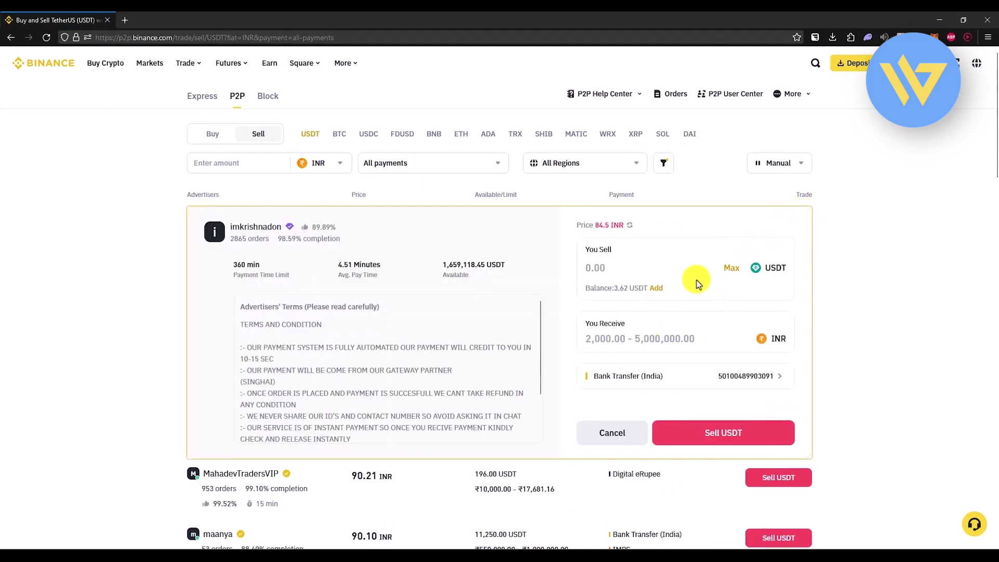
{"action": "left_click", "coordinate": [732, 268]}
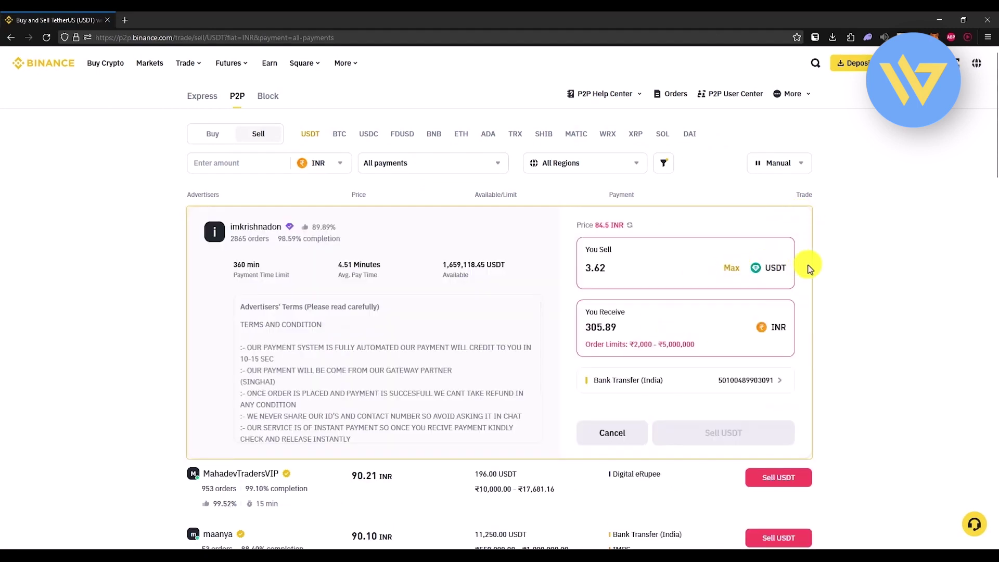
{"action": "left_click_drag", "start_coordinate": [624, 326], "coordinate": [560, 332]}
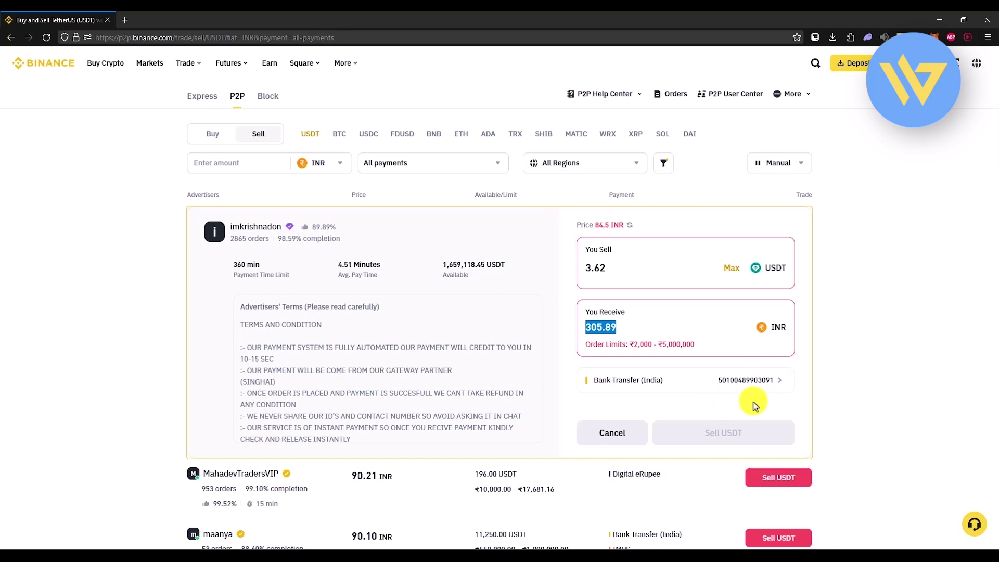
{"action": "left_click", "coordinate": [768, 385]}
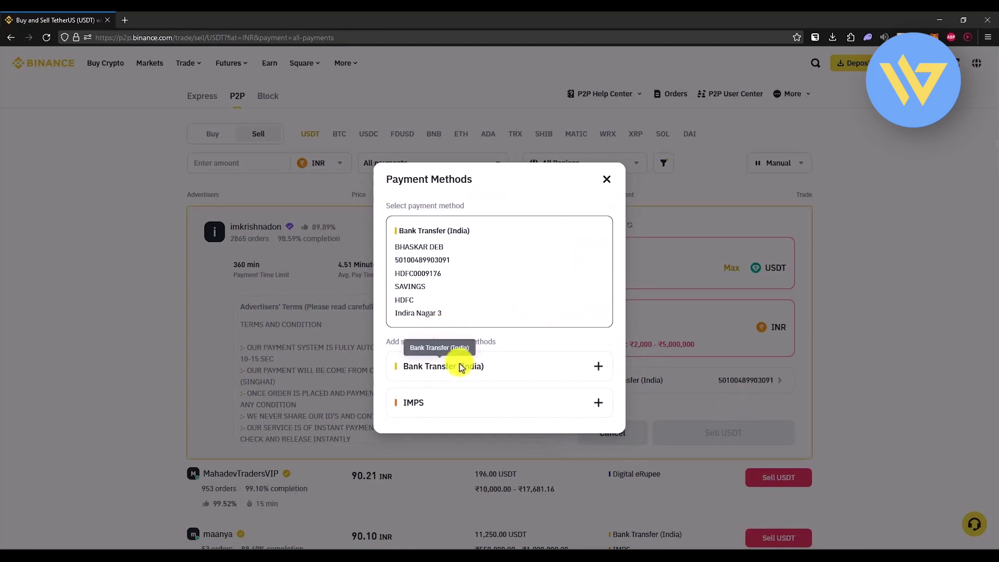
{"action": "left_click", "coordinate": [599, 366]}
{"action": "left_click", "coordinate": [603, 91]}
{"action": "left_click", "coordinate": [606, 179]}
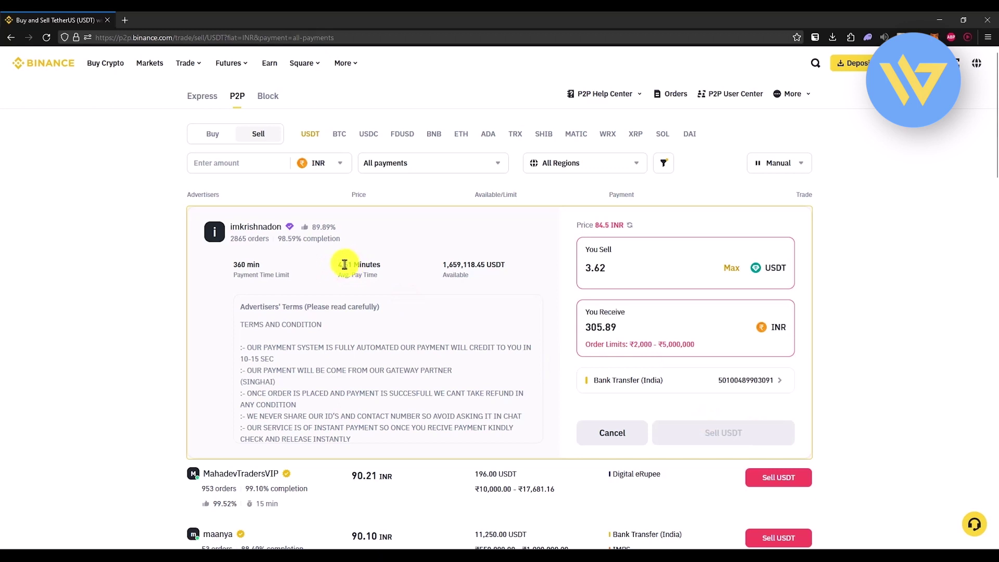
{"action": "left_click_drag", "start_coordinate": [339, 263], "coordinate": [384, 263]}
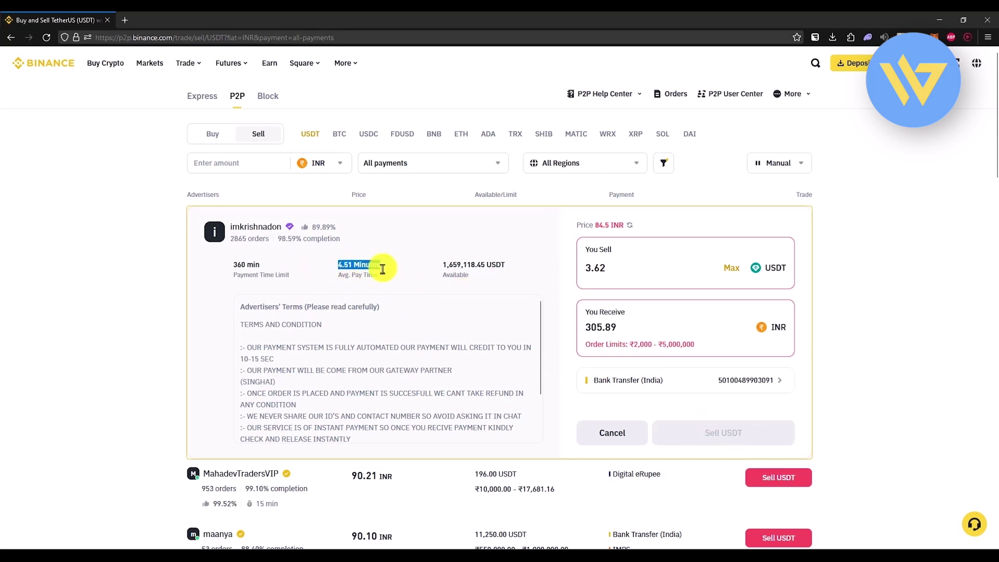
{"action": "left_click", "coordinate": [408, 278]}
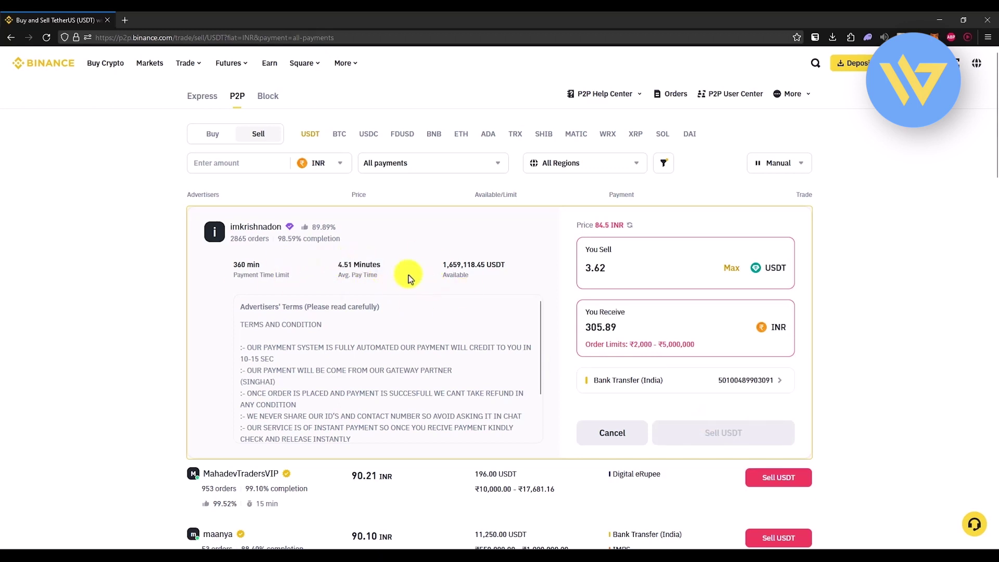